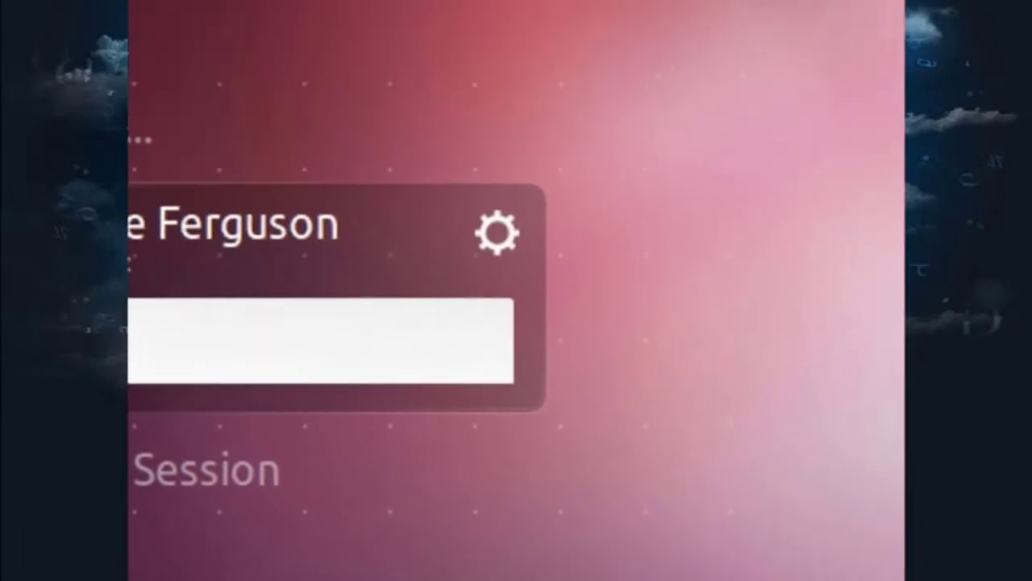
- Examine the desktop session types offered for the account on the login screen, leaving the choice as it is
click(760, 203)
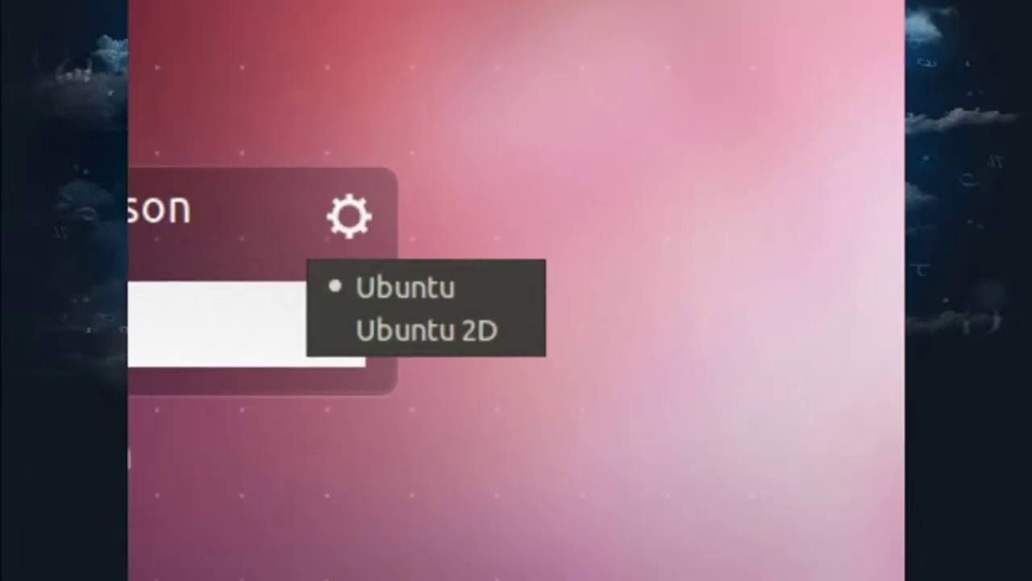
key(Down)
key(Down)
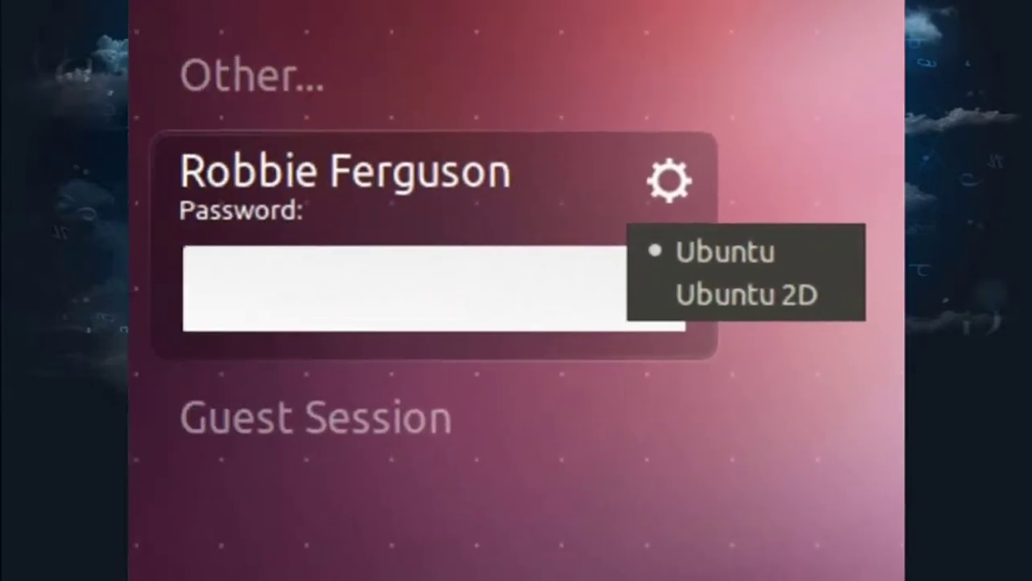
key(Escape)
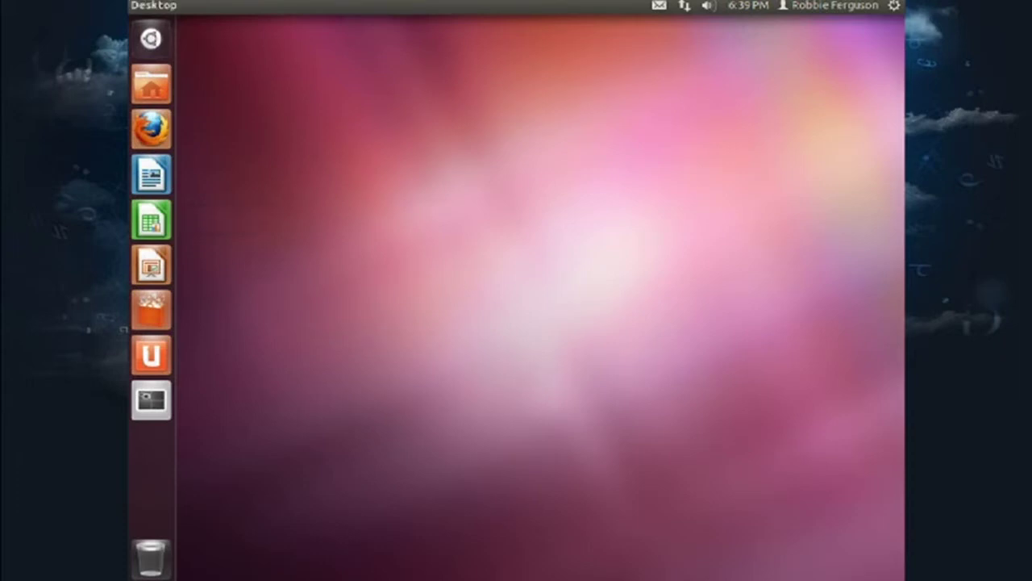
- Search the installed applications for "terminal" and open a terminal window
click(151, 38)
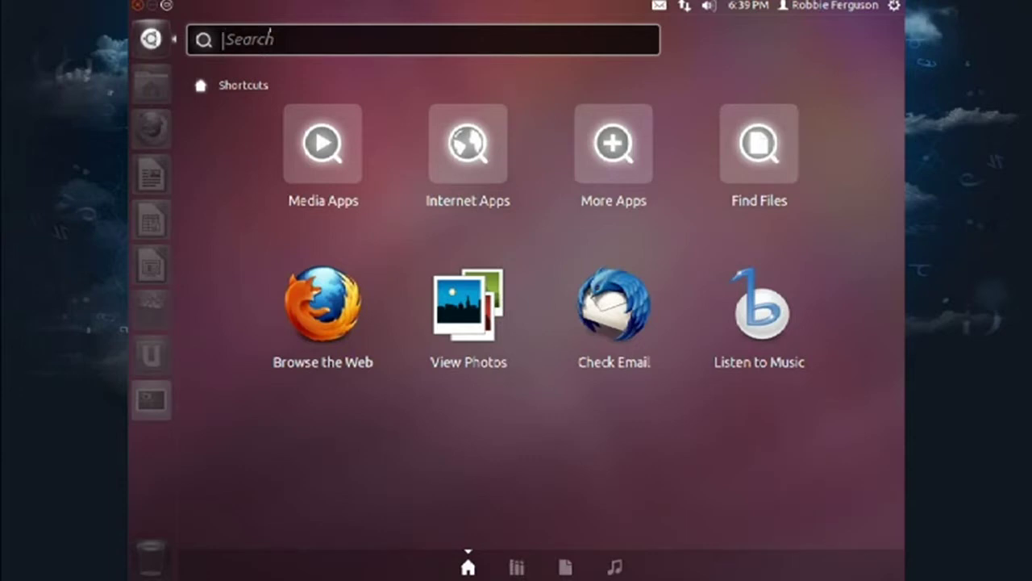
text(terminal)
key(Return)
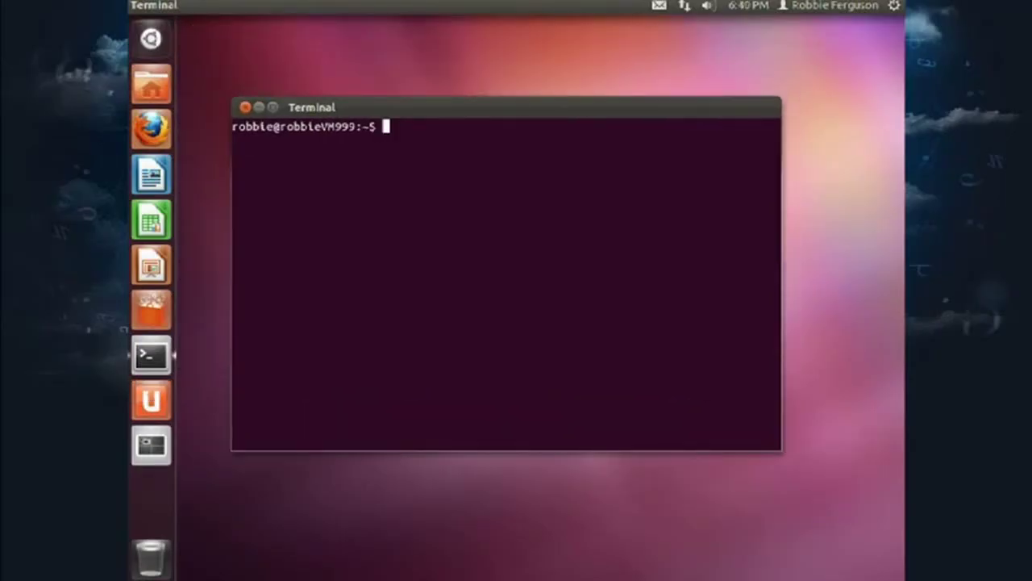
key(super)
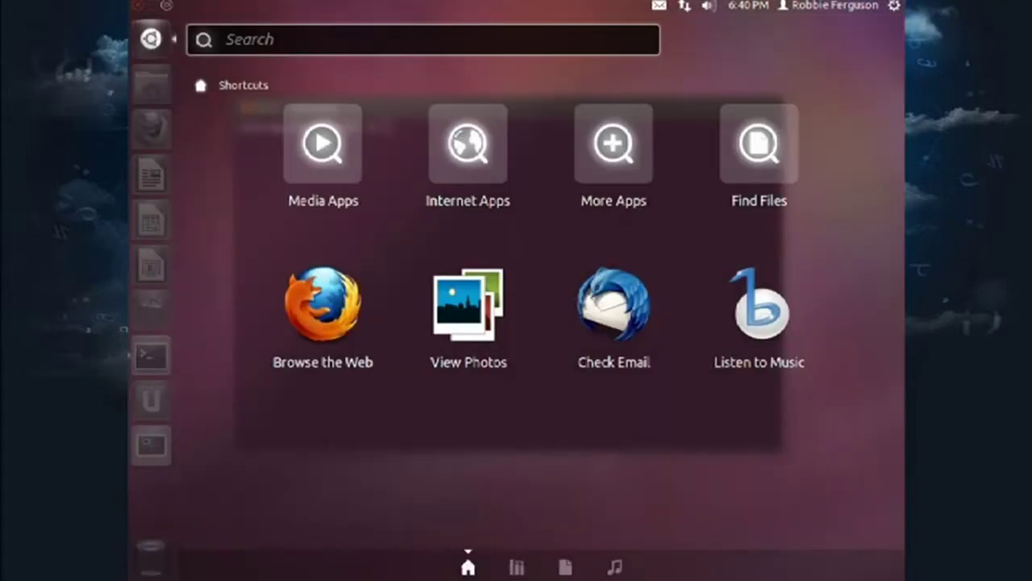
key(super)
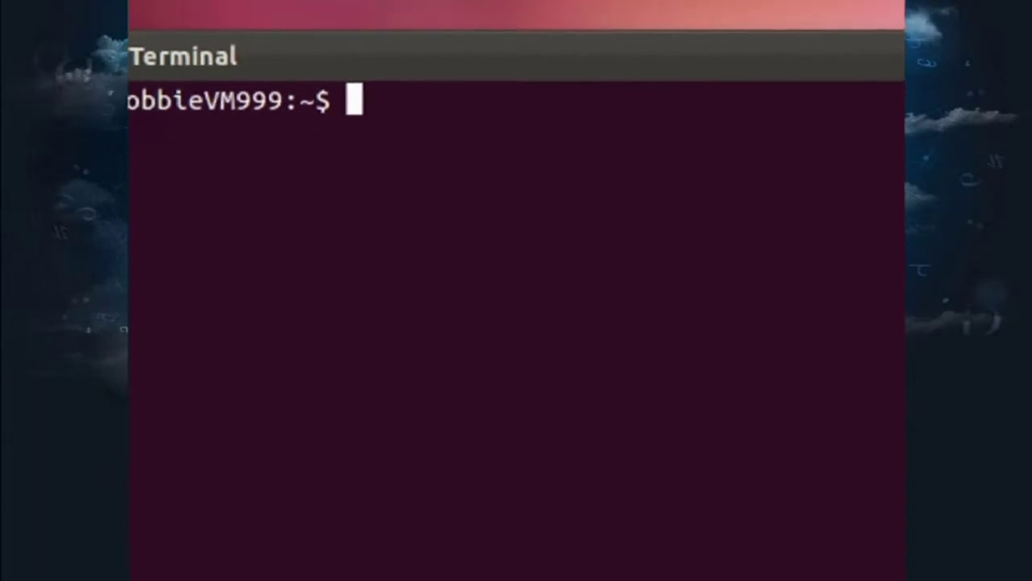
- Refresh the package lists by running sudo apt-get update in the terminal
text(sudo apt-gs)
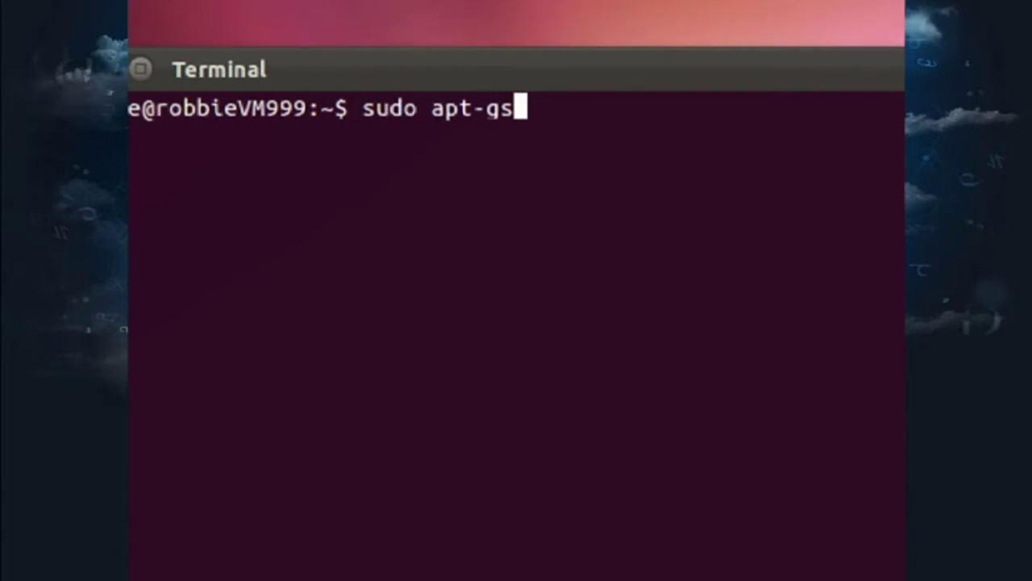
key(BackSpace)
key(BackSpace)
key(BackSpace)
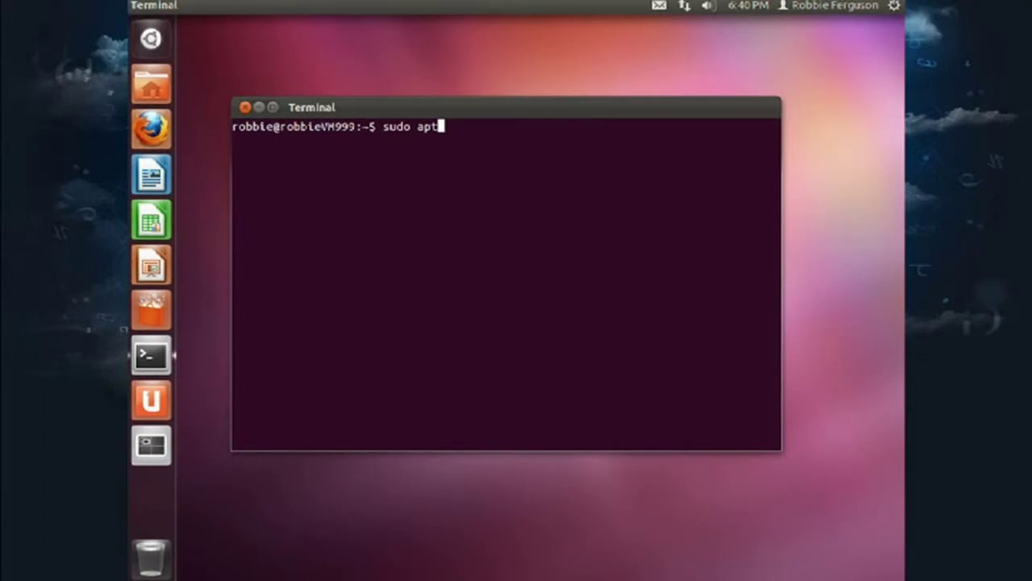
text(-get update)
key(Return)
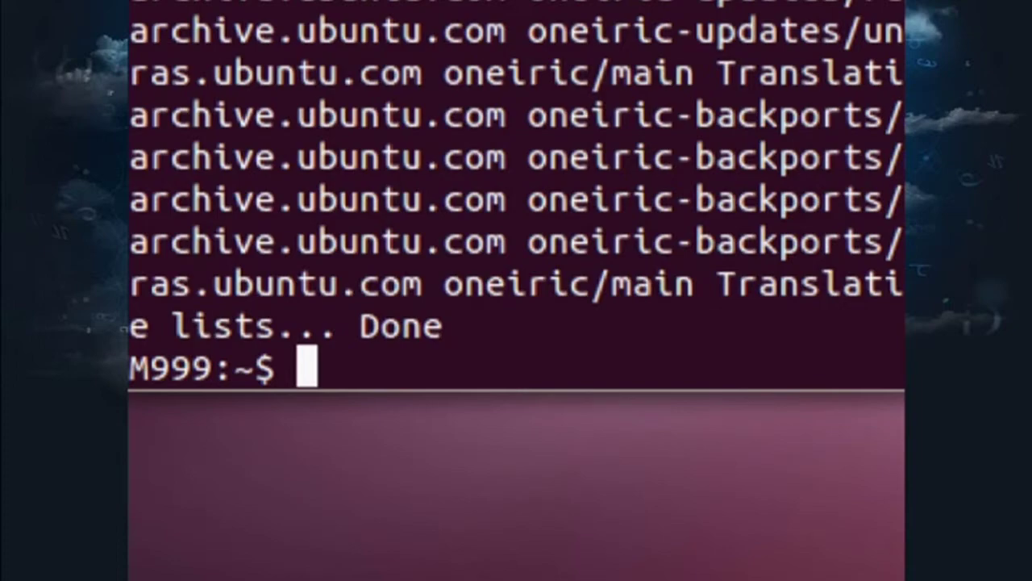
- Install the classic desktop package with sudo apt-get install gnome-session-fallback, answering y to continue
text(sudo apt-get install gnome-session fallback)
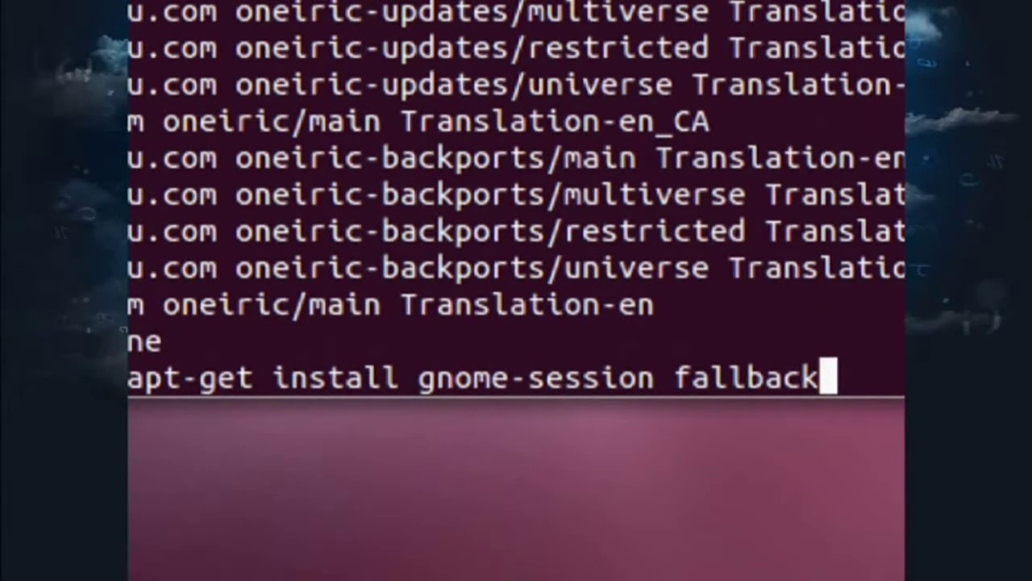
key(Left)
key(Left)
key(Left)
key(Left)
key(Left)
key(Left)
key(Left)
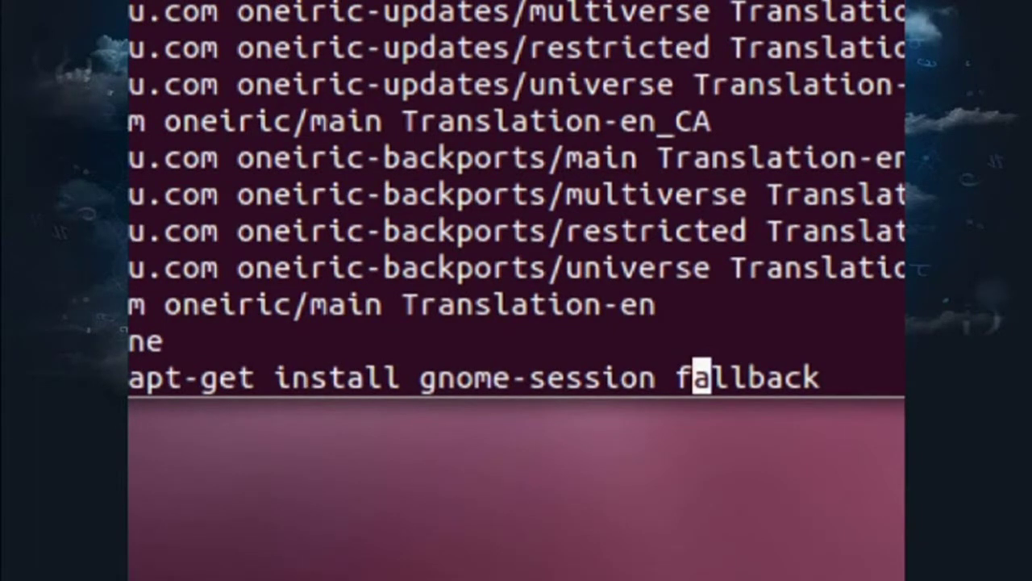
key(Left)
key(BackSpace)
text(-)
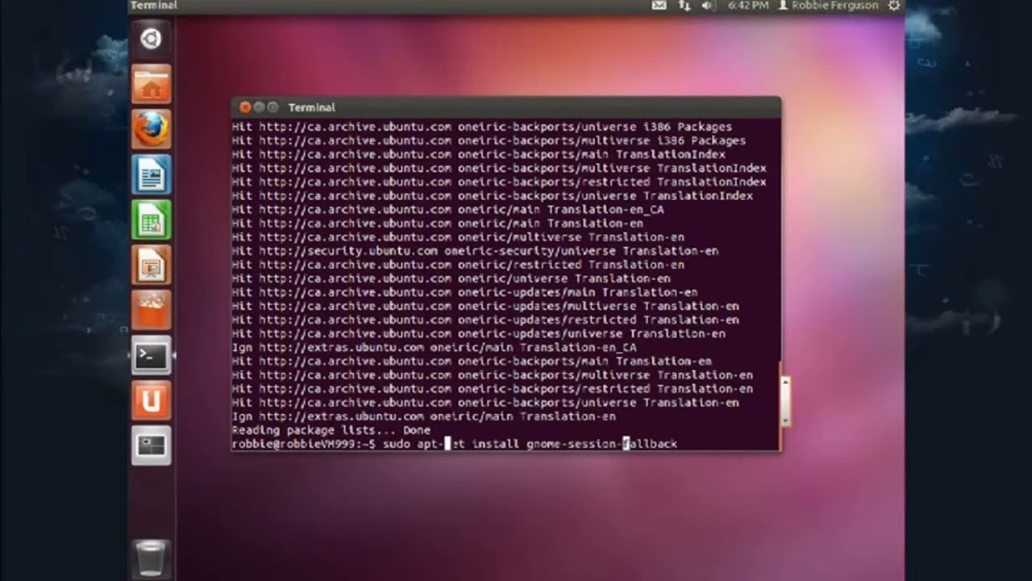
key(Return)
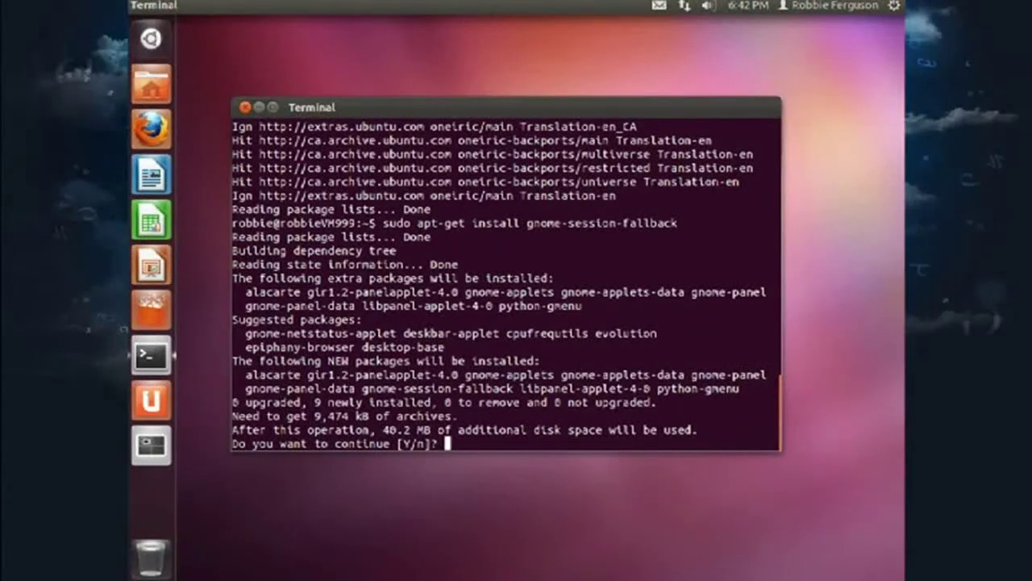
text(y)
key(Return)
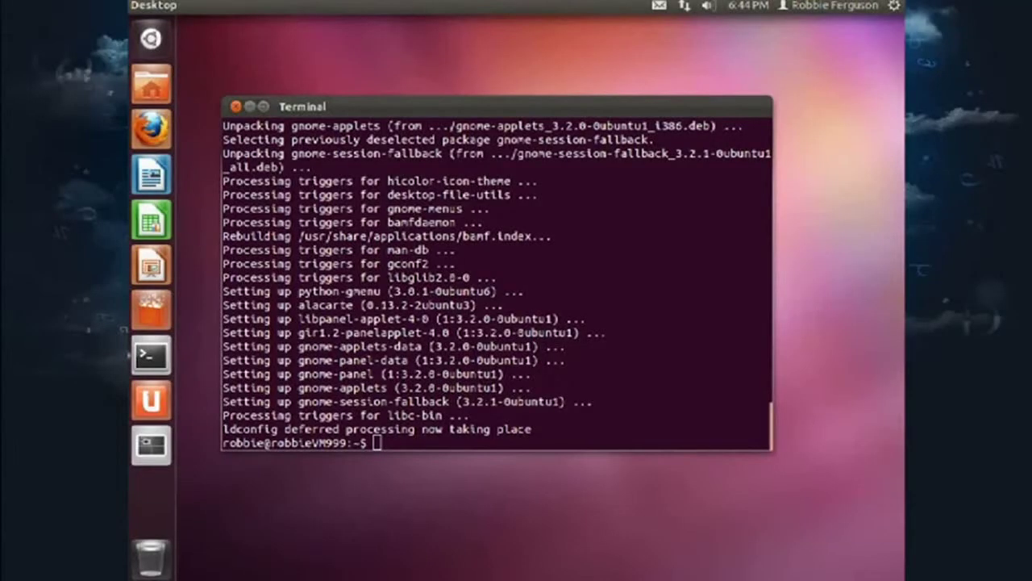
- Log out of the current session and choose GNOME Classic as the desktop session for the account
click(893, 5)
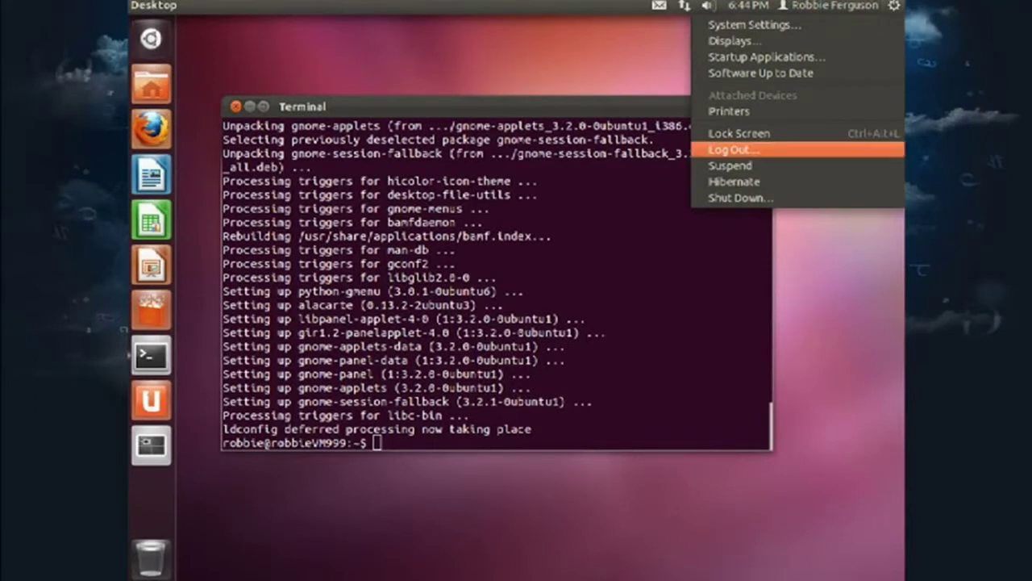
click(733, 149)
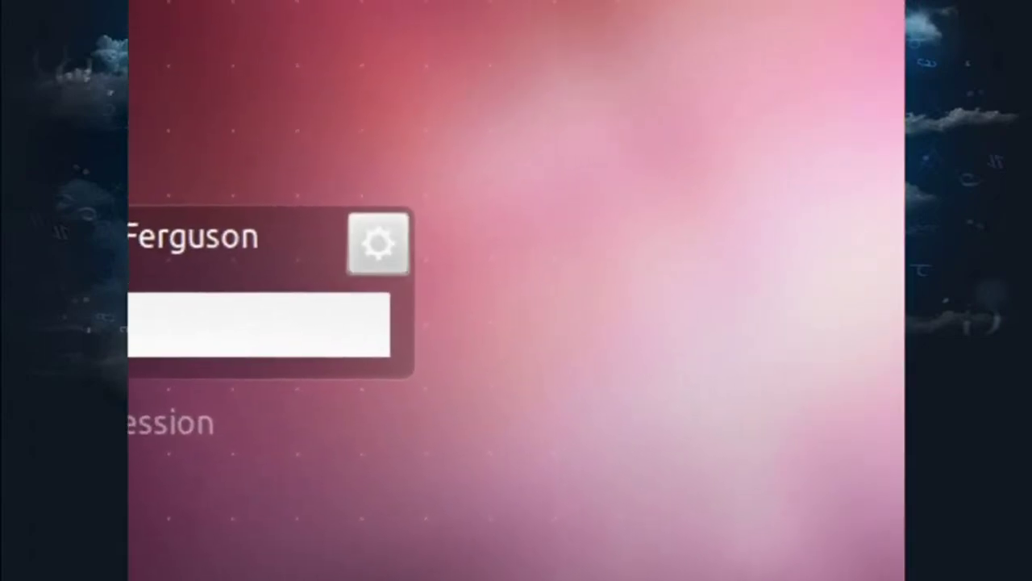
click(364, 250)
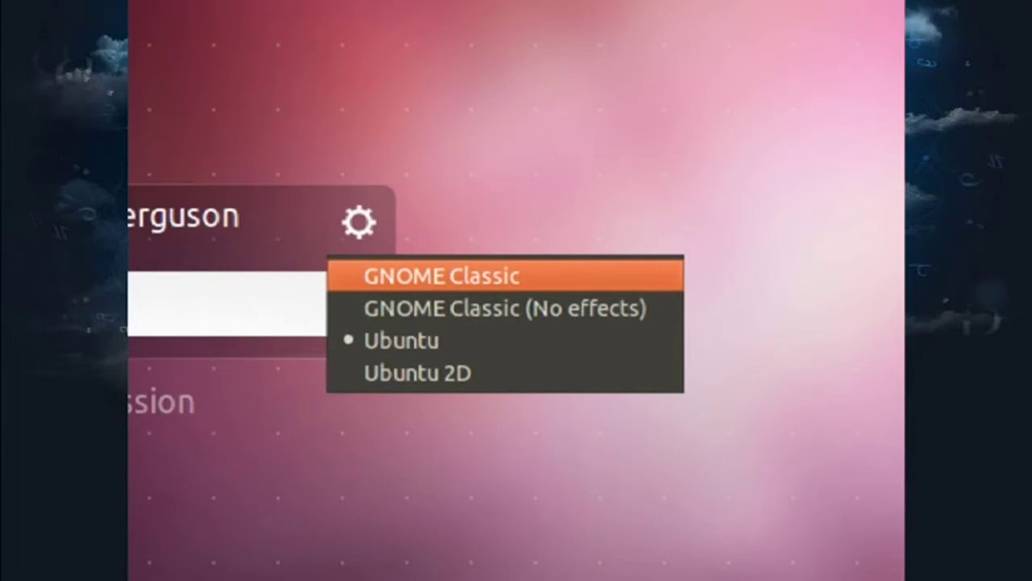
key(Return)
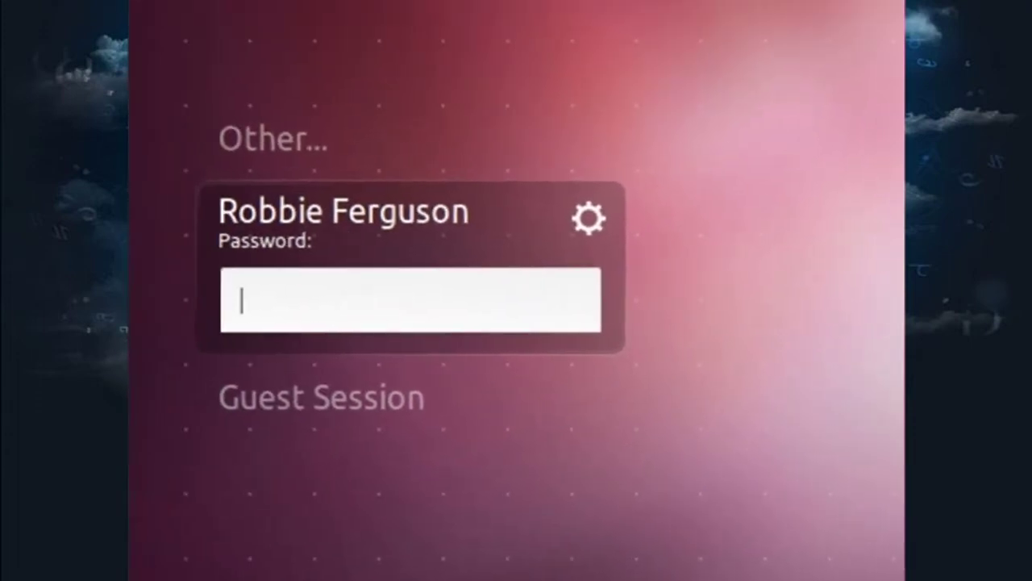
- Enter the account password on the login screen and review the session choices, keeping GNOME Classic selected
text(********)
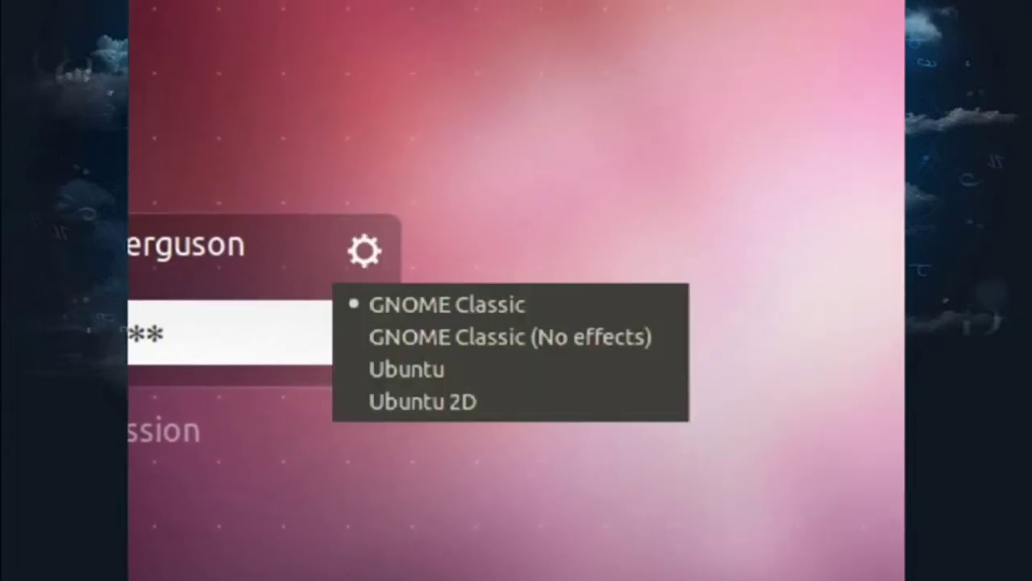
key(Down)
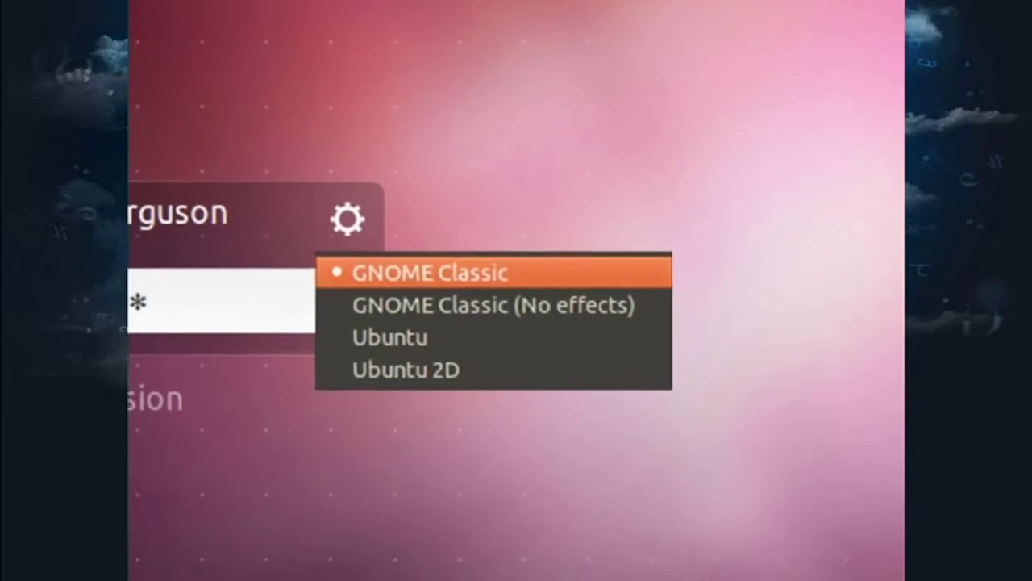
key(Down)
key(Down)
key(Up)
key(Escape)
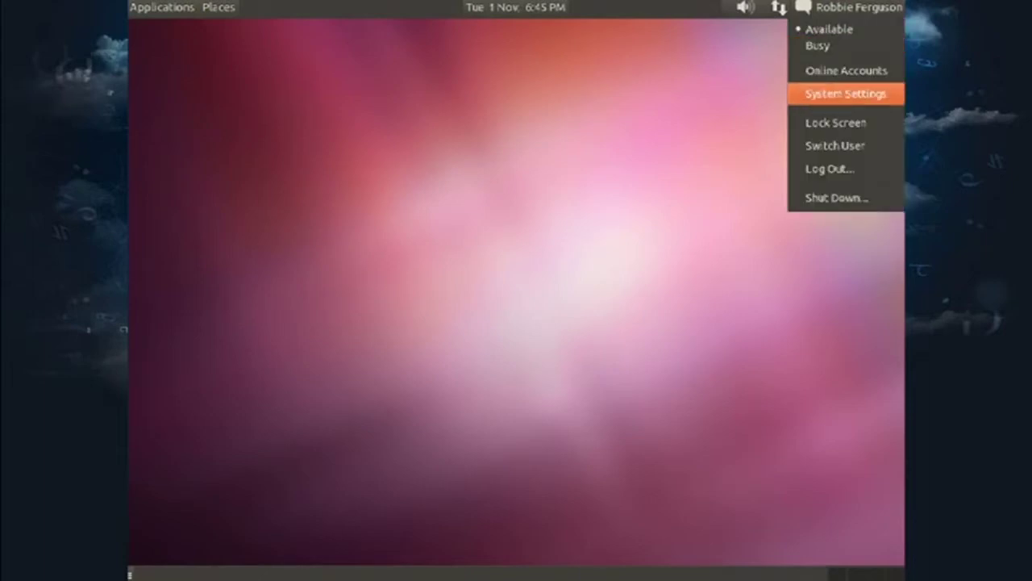
- Set the interface theme to Radiance in the Appearance section of System Settings and close the settings window
click(845, 94)
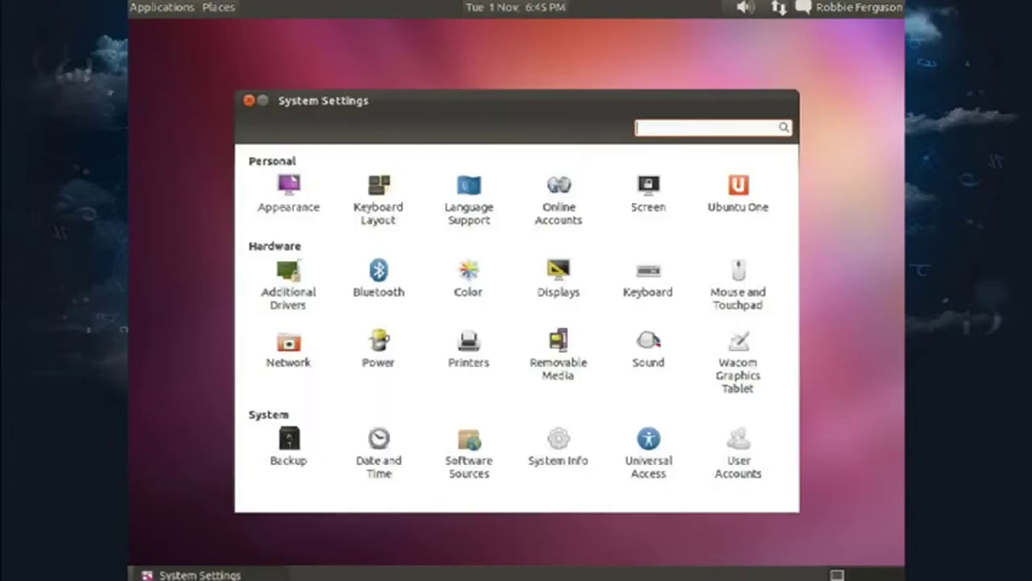
click(288, 194)
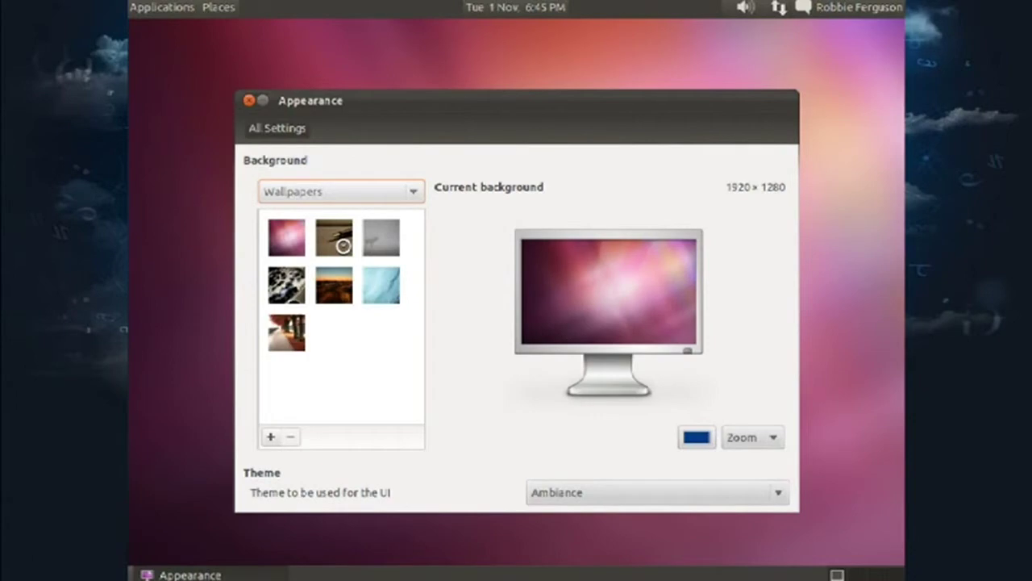
click(656, 492)
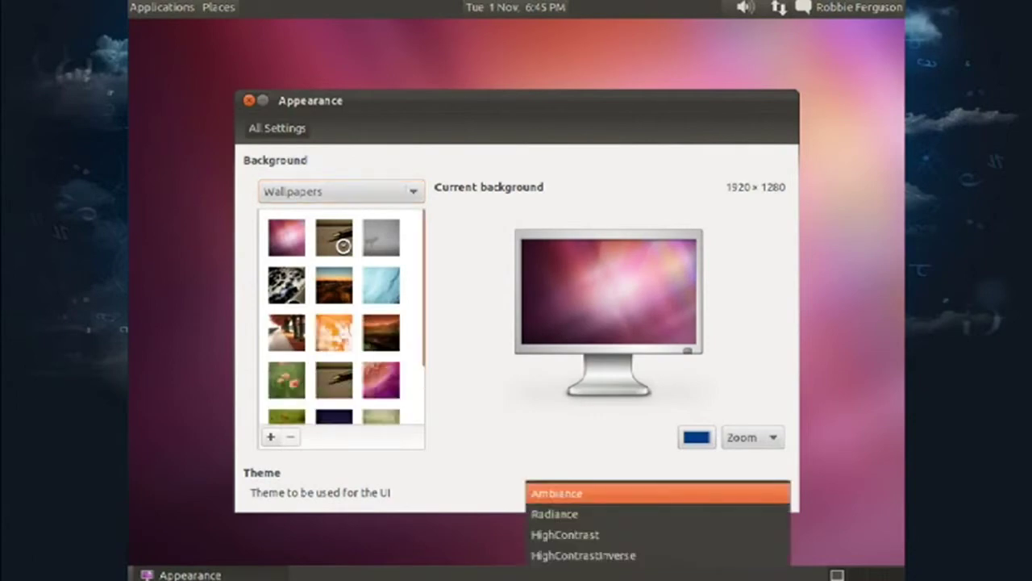
key(Escape)
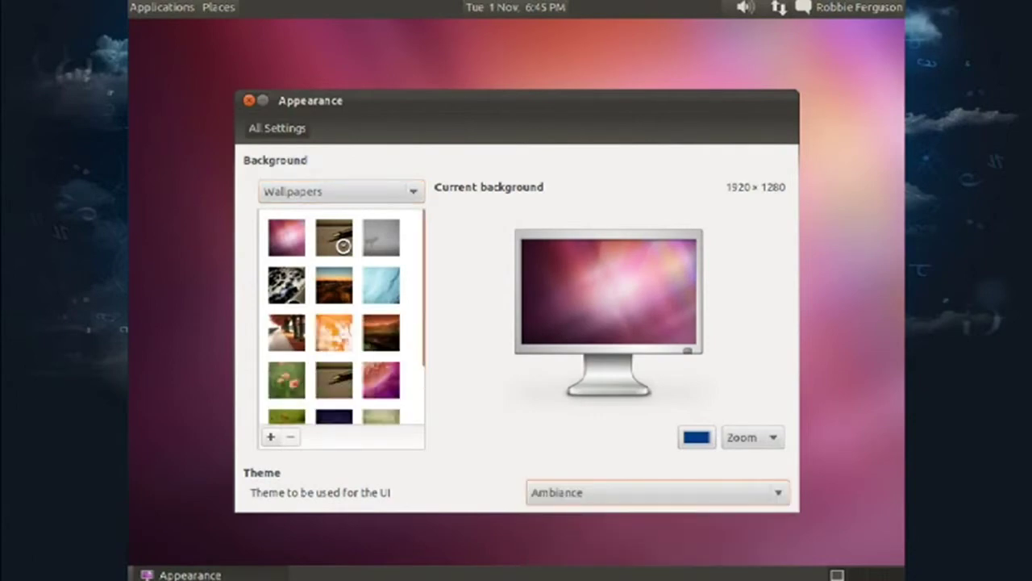
key(space)
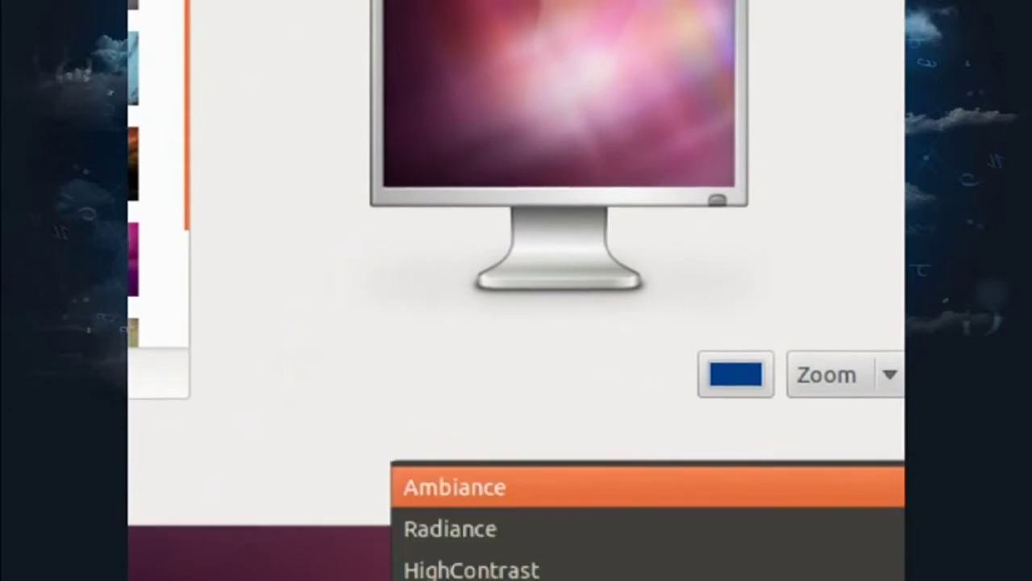
key(Down)
key(Return)
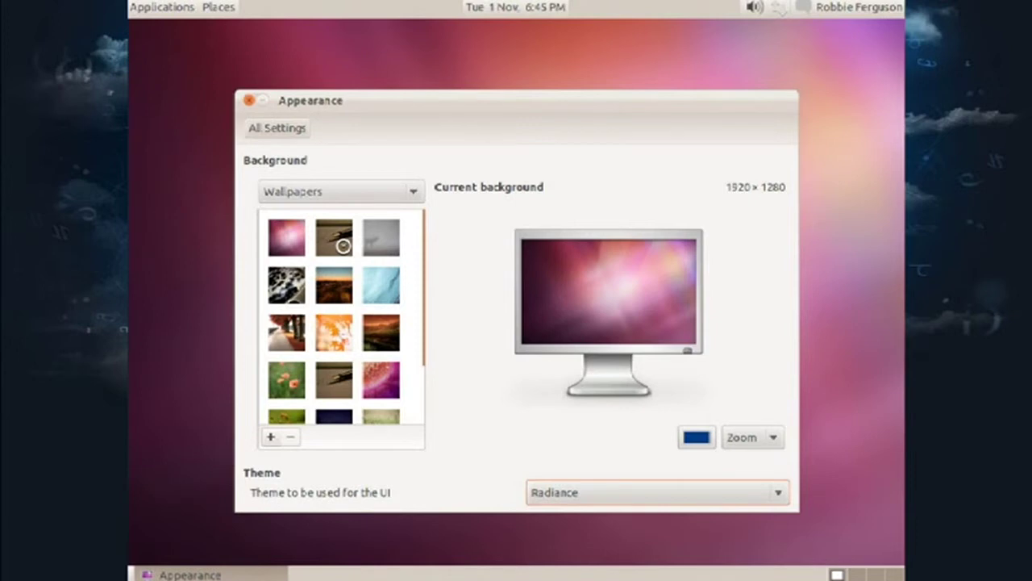
key(alt+F4)
- Open a terminal and run sudo apt-get install human-theme gconf-editor
key(alt+F1)
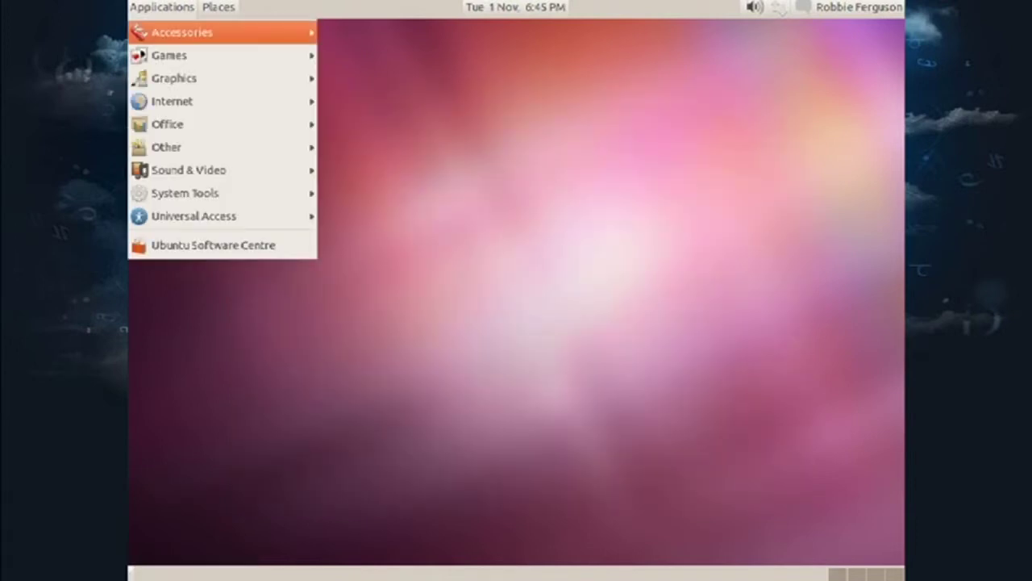
mouse_move(222, 33)
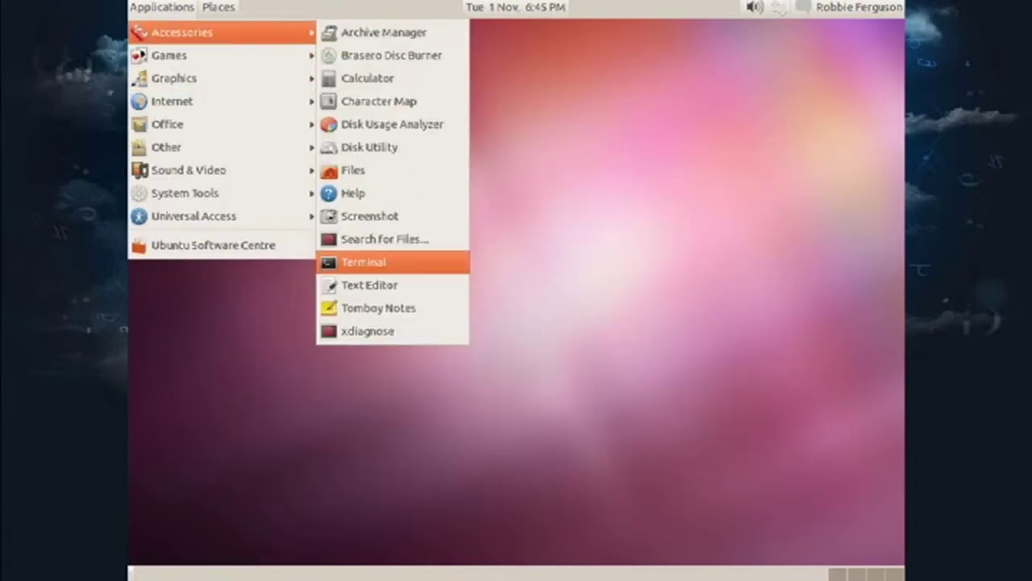
click(363, 262)
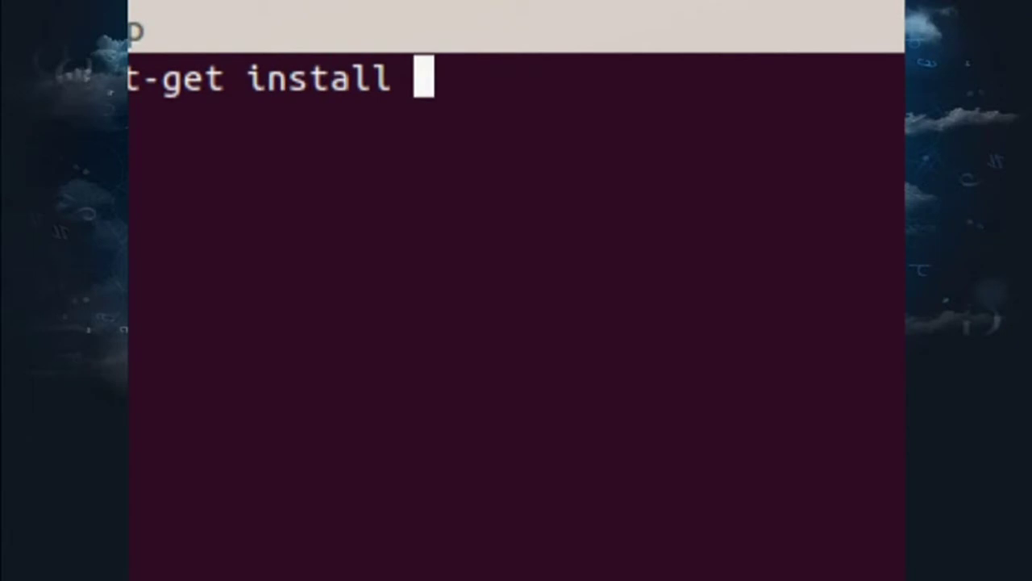
text(human-theme)
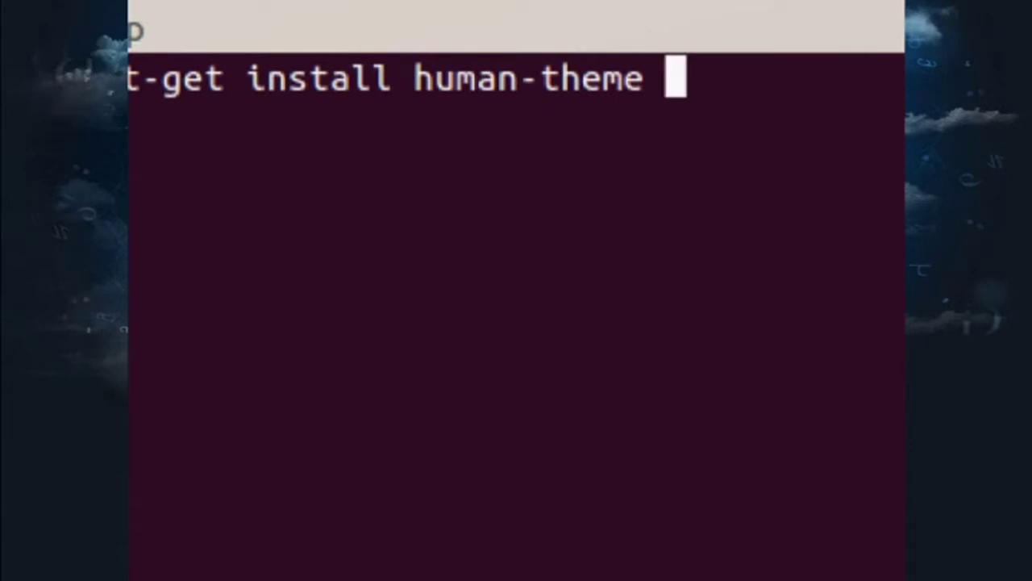
text(gconf-ed)
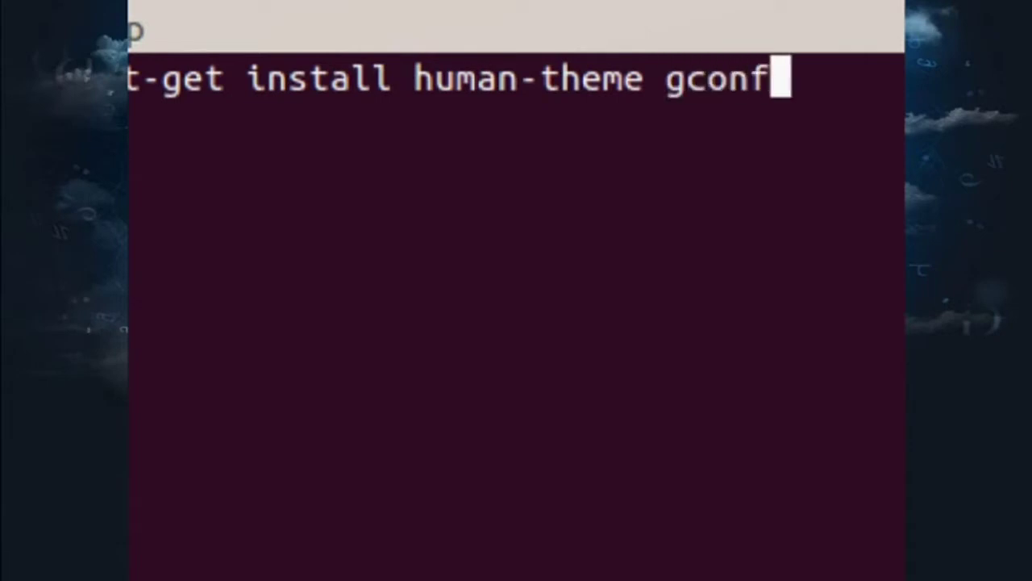
text(itor)
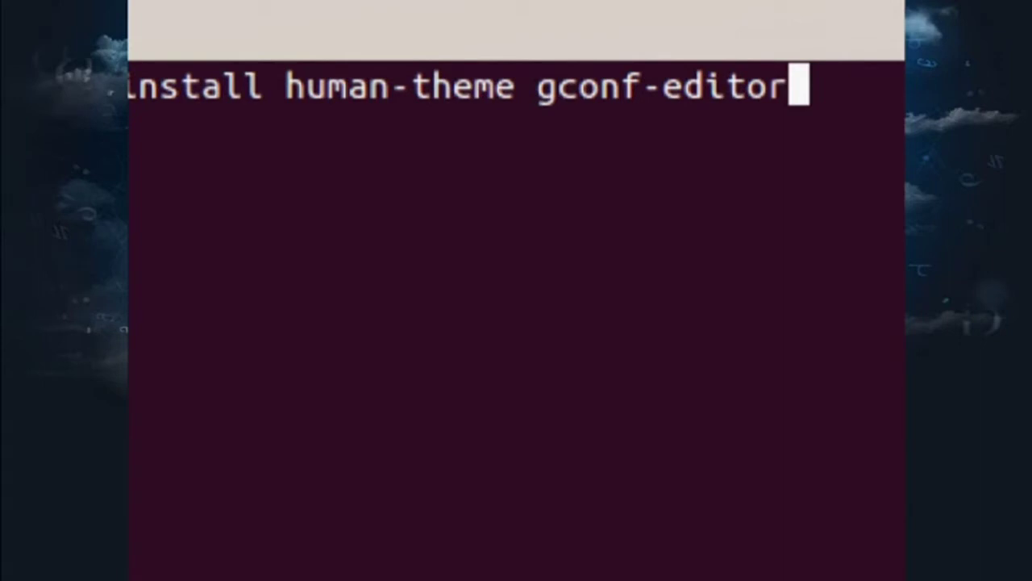
key(Return)
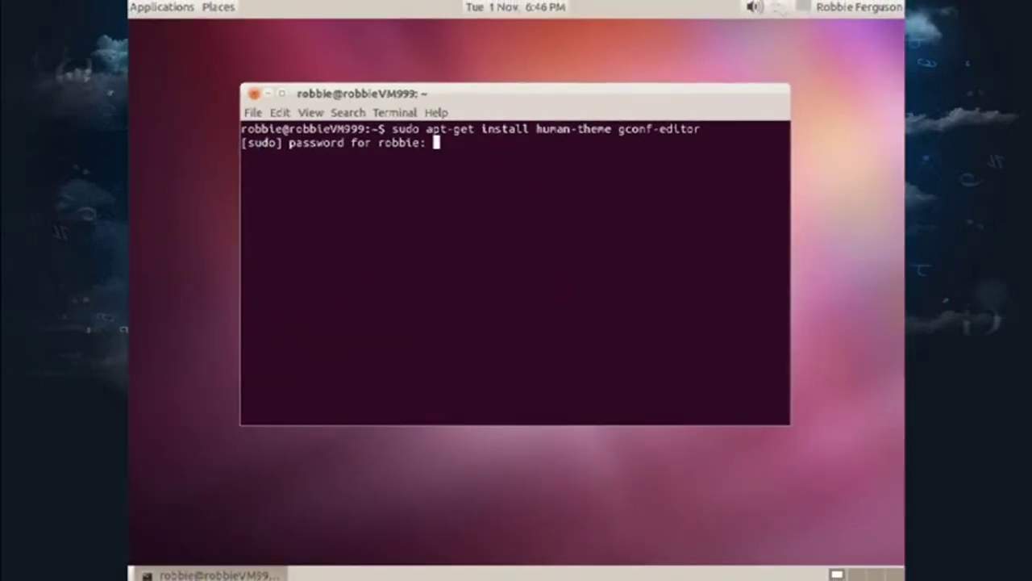
- Enter the account password at the sudo prompt and answer y to continue installing the packages
key(Return)
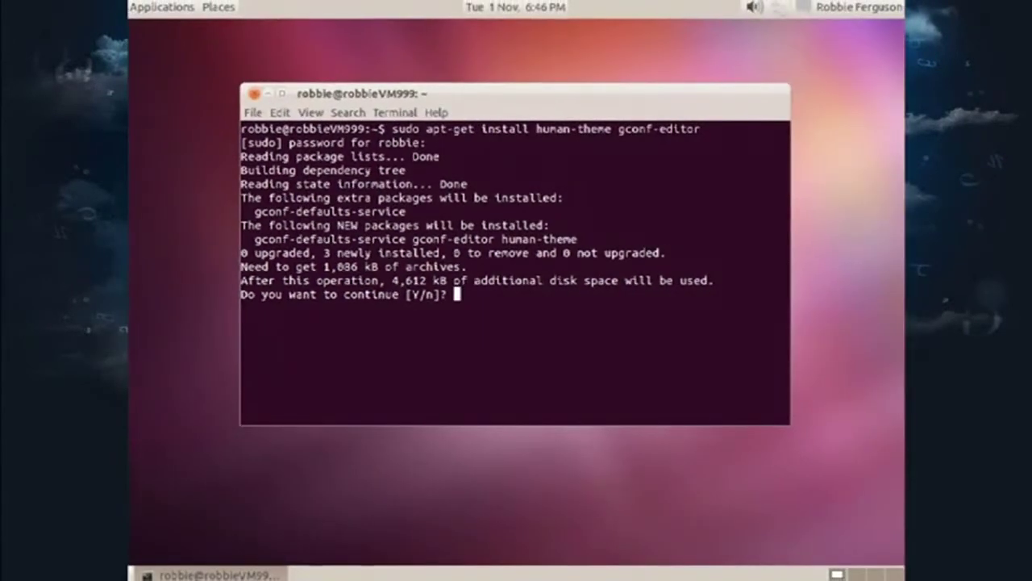
text(y)
key(Return)
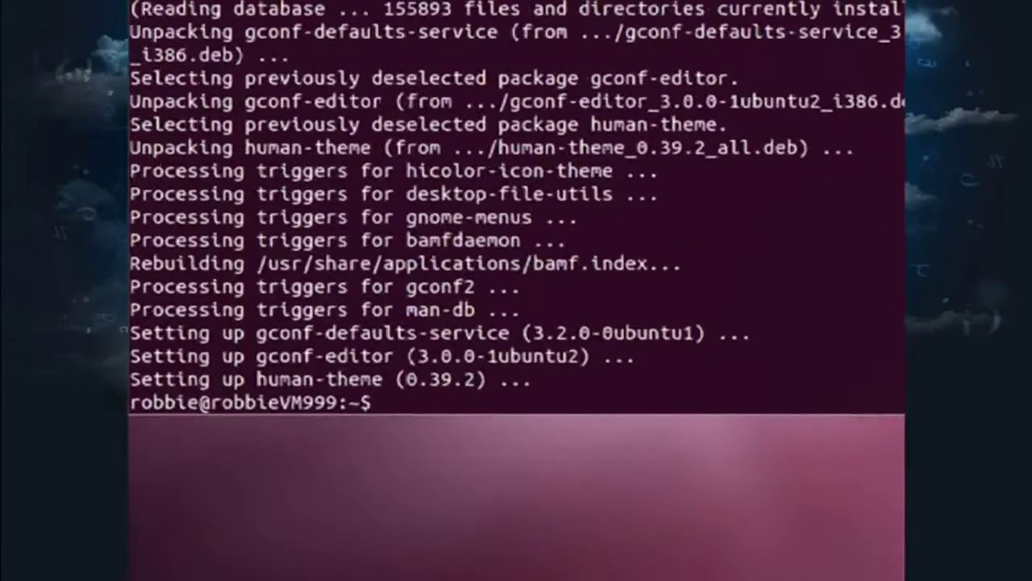
- Launch gconf-editor from the terminal and move its window toward the middle of the desktop
text(gconf-ed)
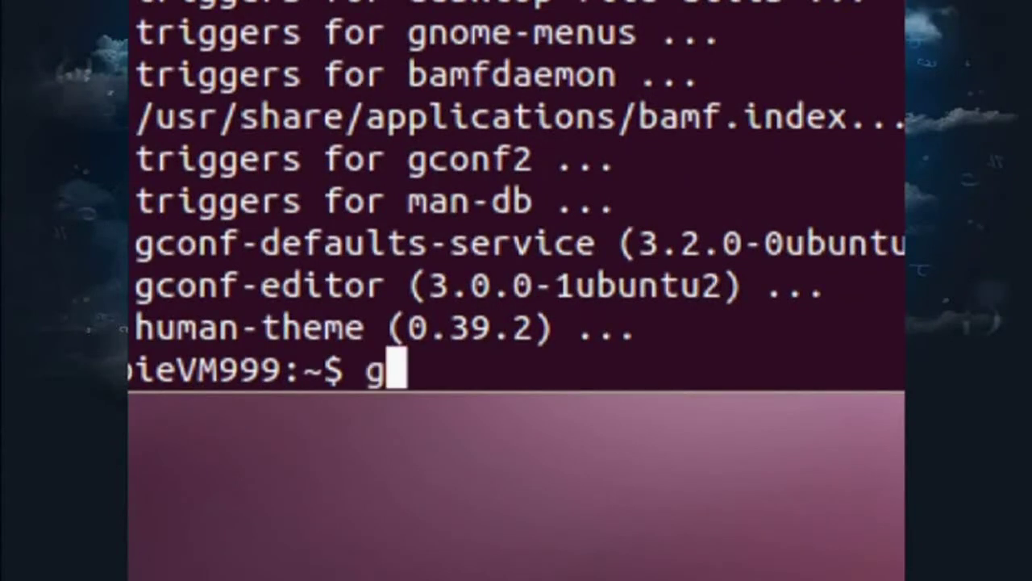
text(itor)
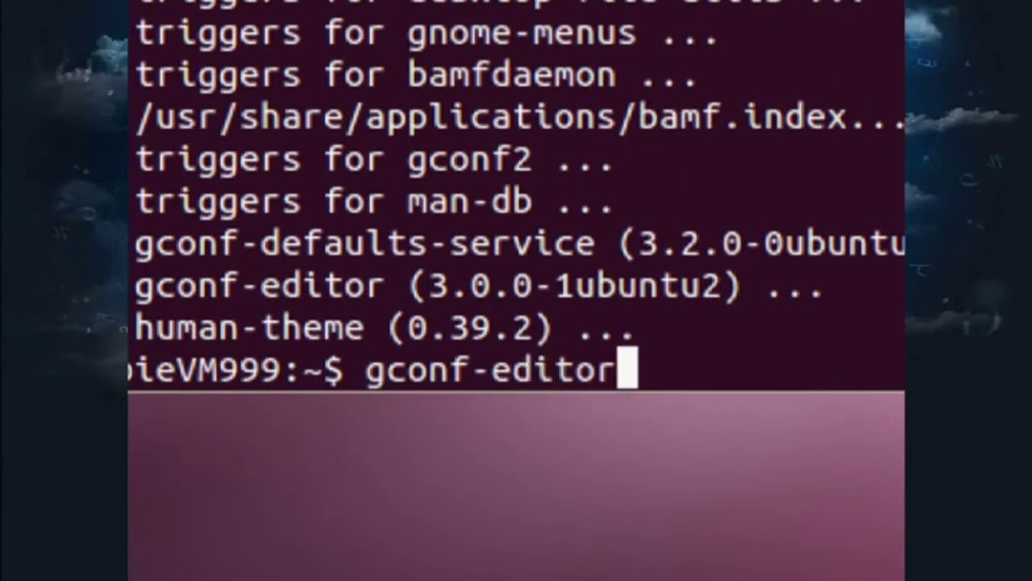
key(Return)
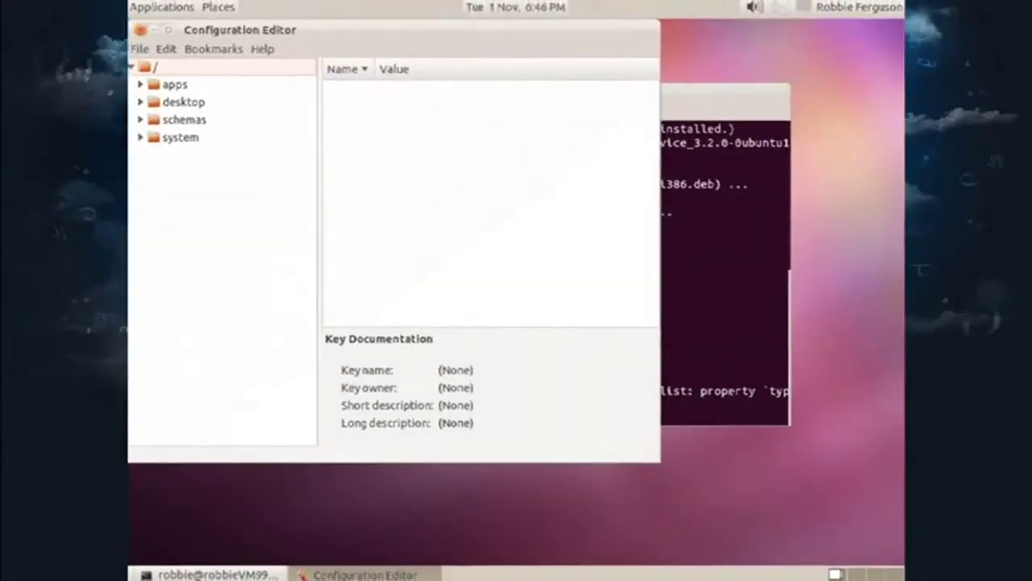
drag(395, 30, 527, 59)
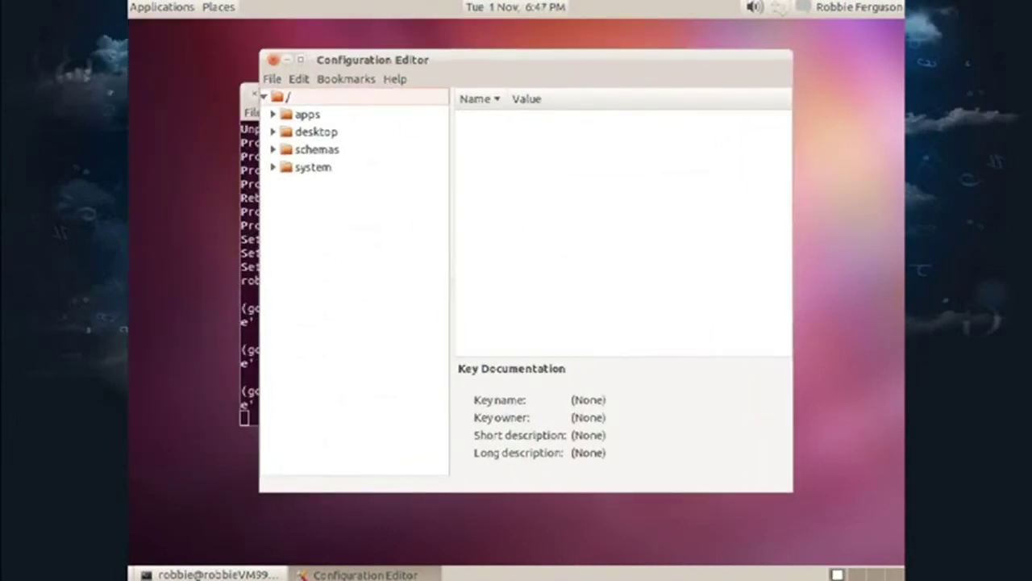
- Try to open the metacity settings under apps in the configuration tree and close the editor
click(274, 114)
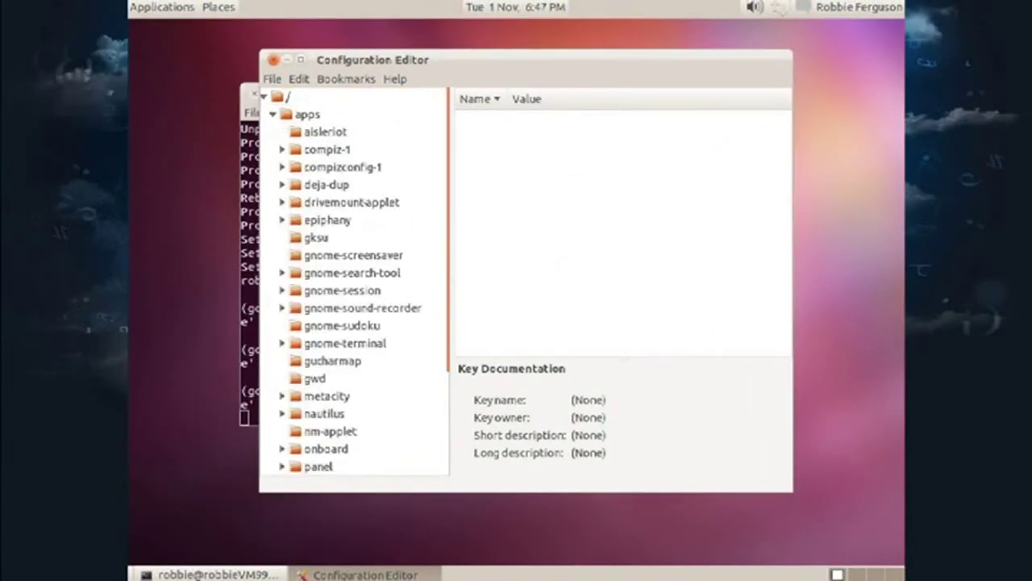
scroll(355, 283, down, 3)
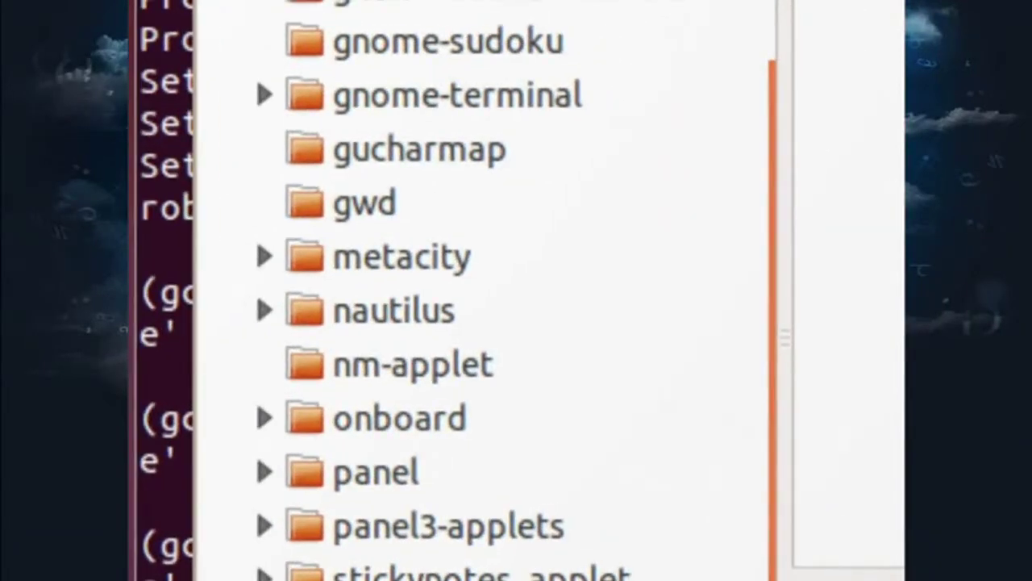
click(420, 252)
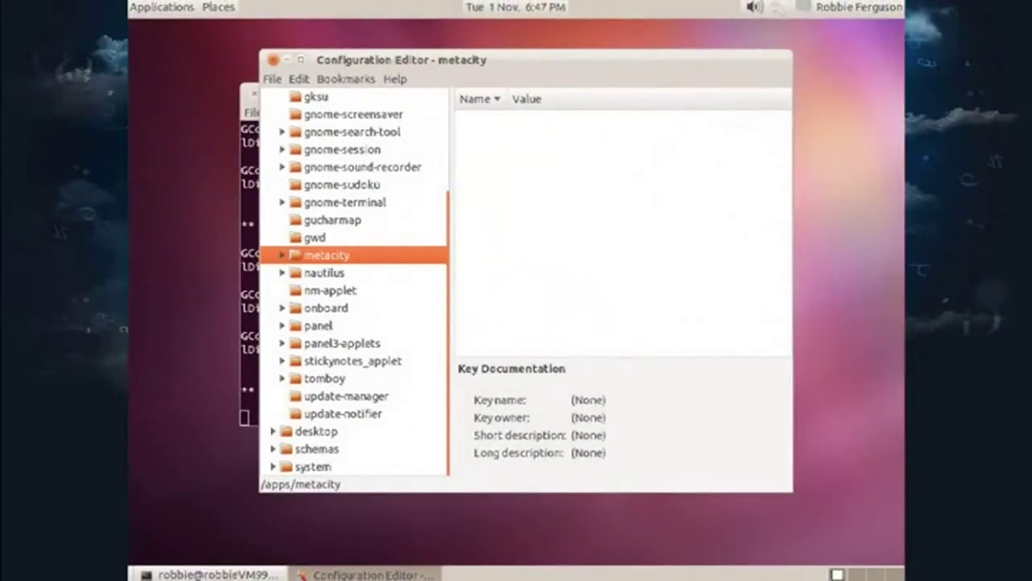
click(324, 272)
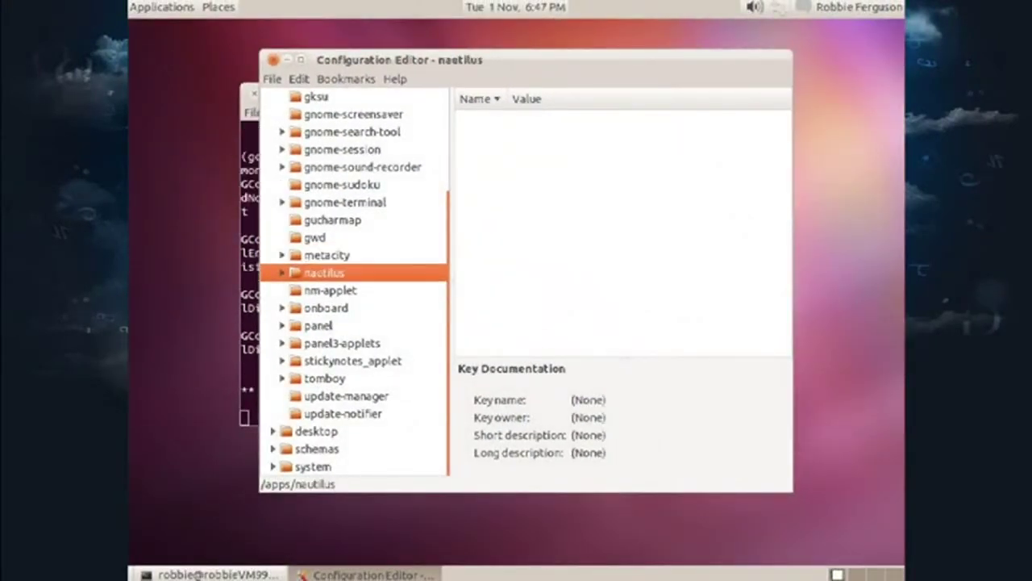
click(326, 255)
mouse_move(403, 60)
mouse_down()
mouse_move(851, 71)
mouse_move(257, 51)
mouse_move(405, 59)
mouse_up()
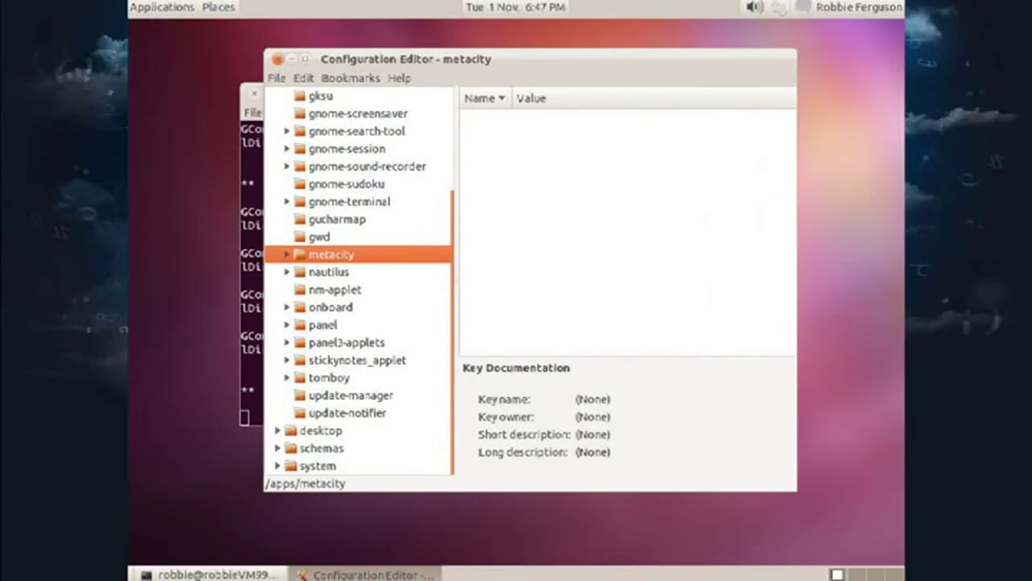
drag(405, 59, 494, 56)
key(alt+F4)
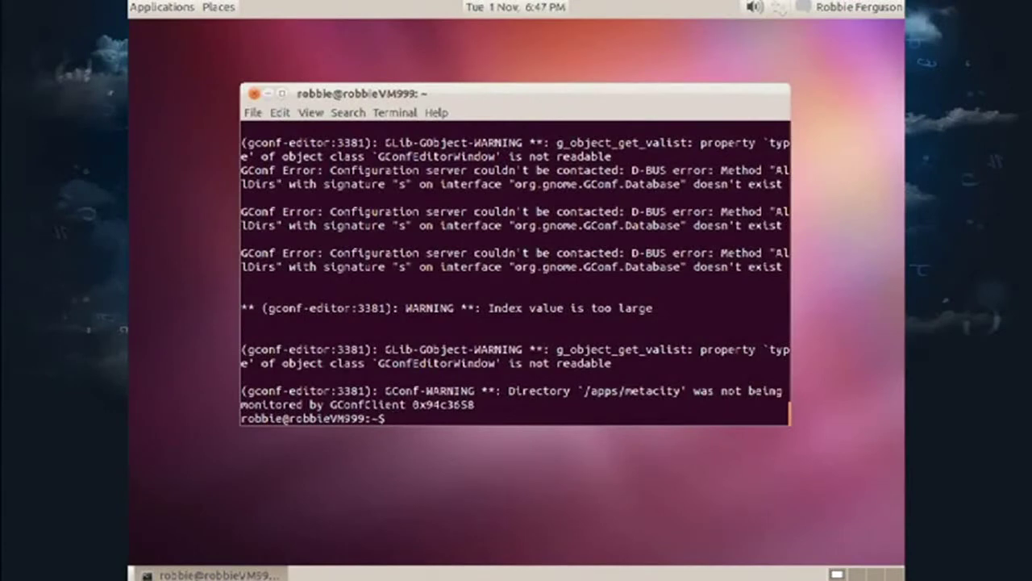
- Log out and sign back in to the GNOME Classic session with the account password
click(850, 7)
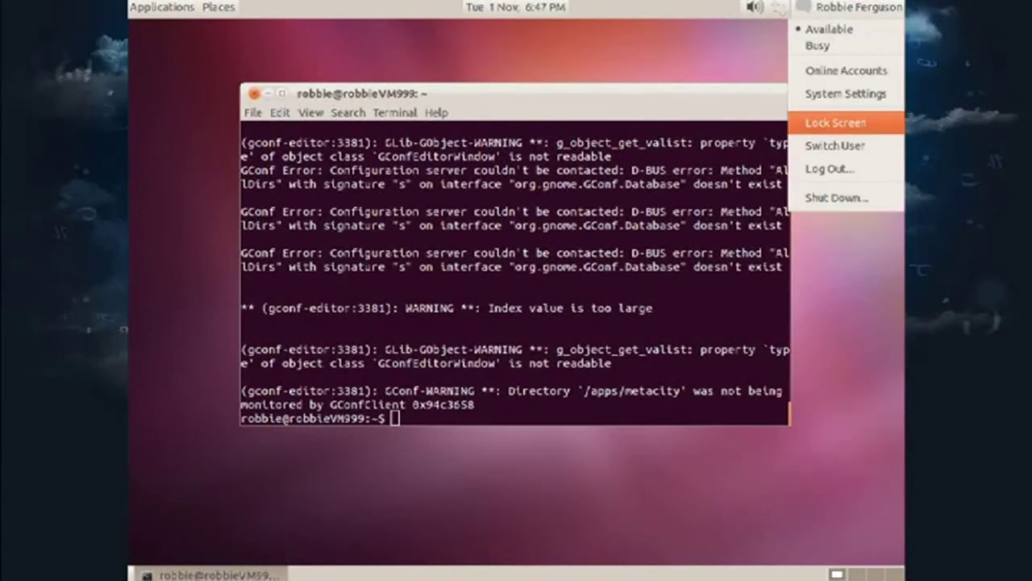
click(829, 169)
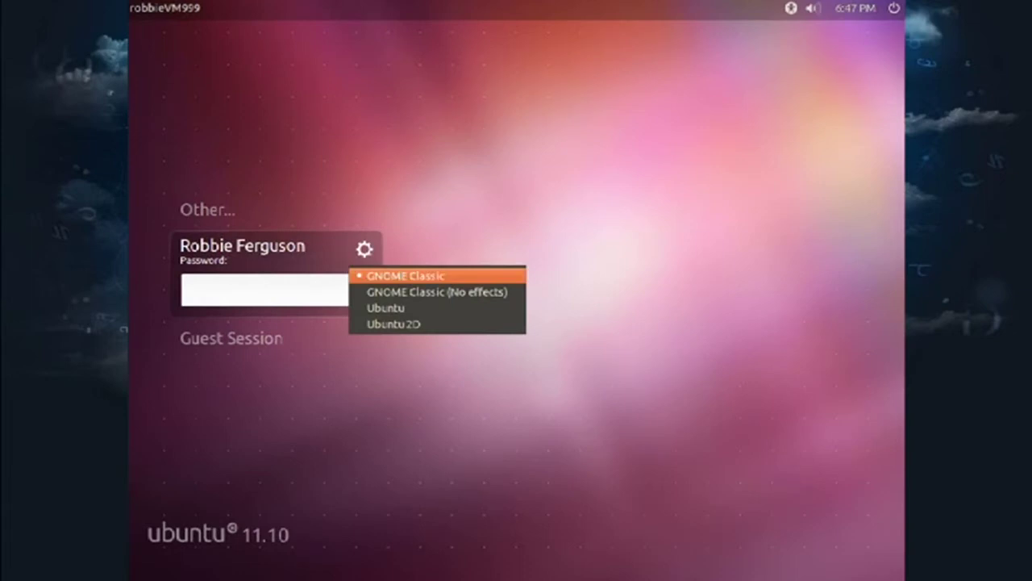
key(Escape)
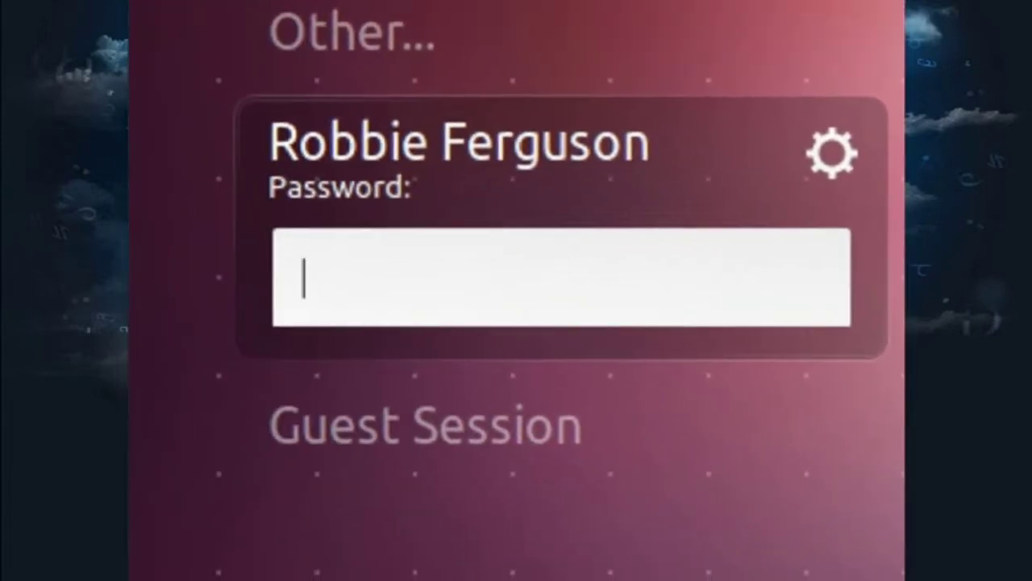
text(********)
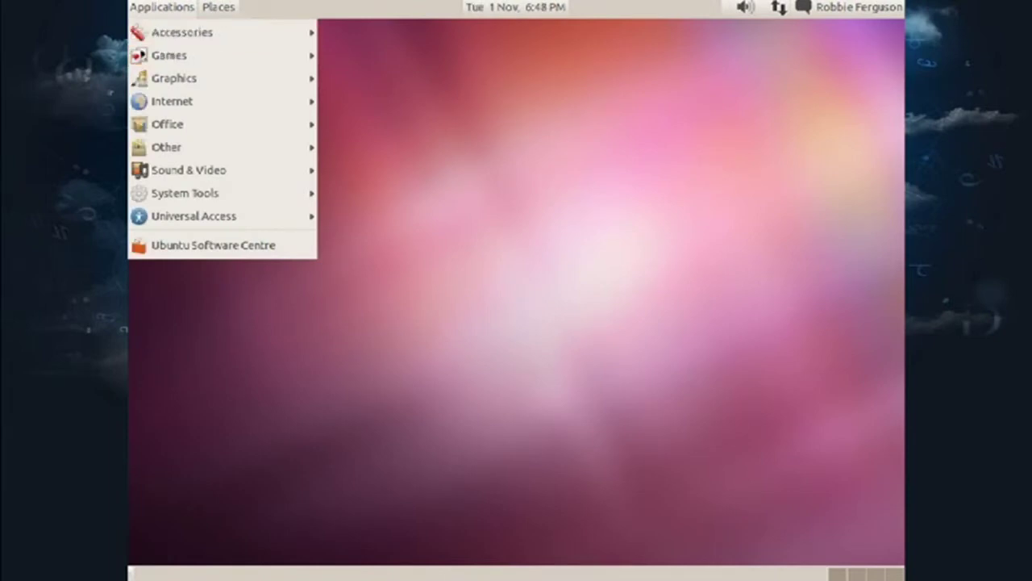
- Launch the Configuration Editor from the System Tools applications
click(161, 7)
click(161, 7)
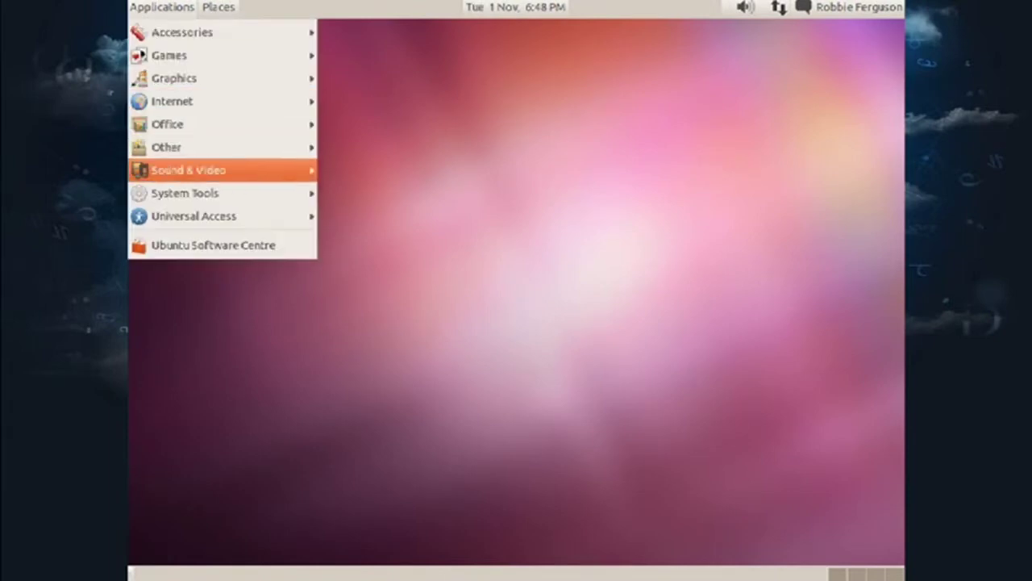
mouse_move(185, 192)
key(Right)
key(Return)
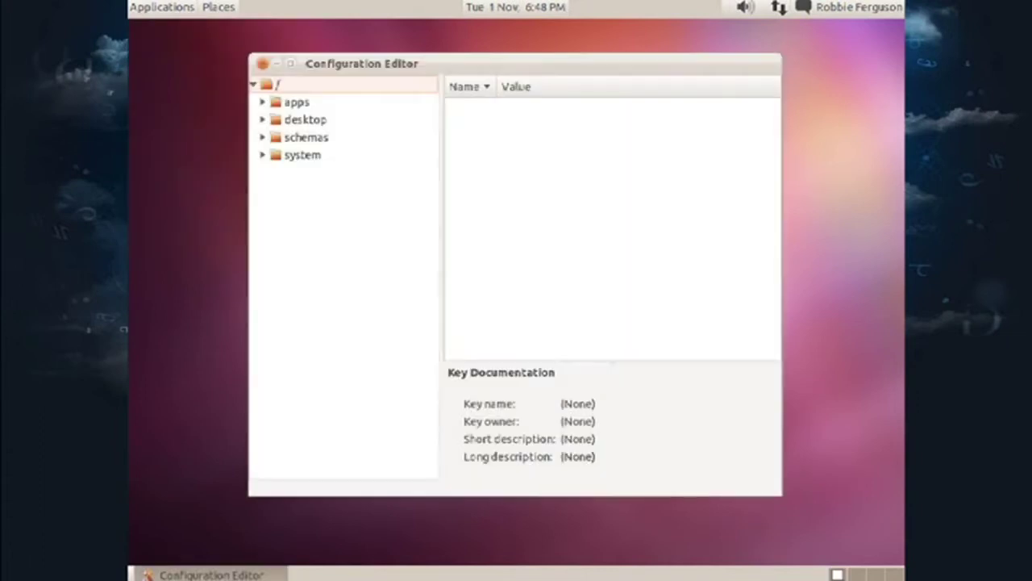
- Expand apps and metacity in the configuration tree and open the general settings
click(262, 117)
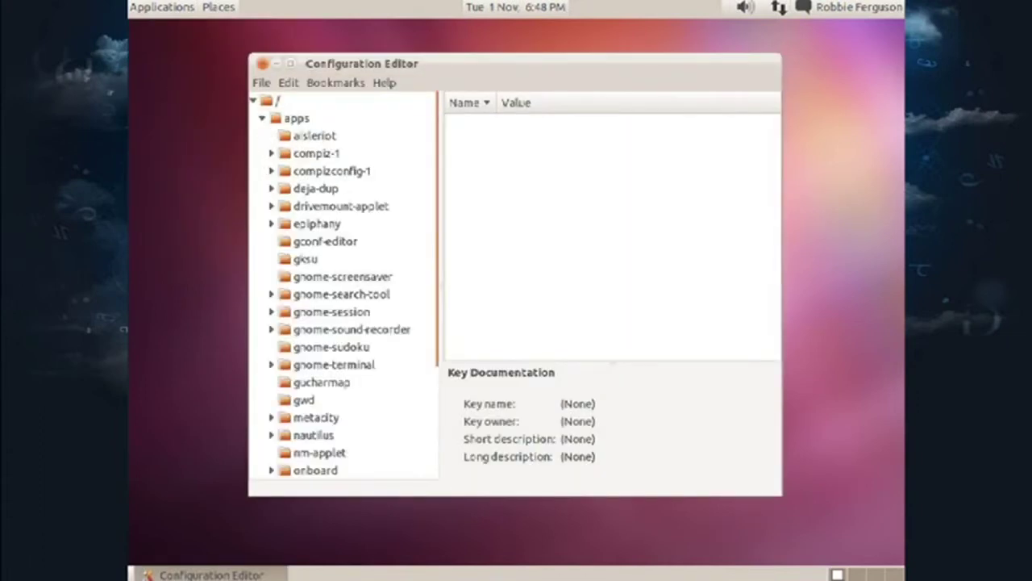
scroll(343, 286, down, 3)
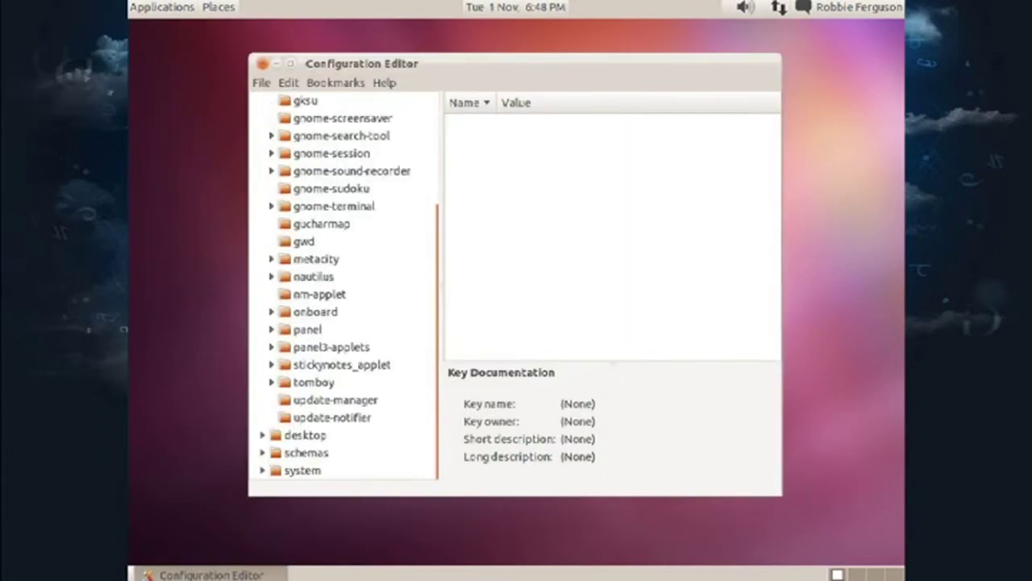
click(271, 259)
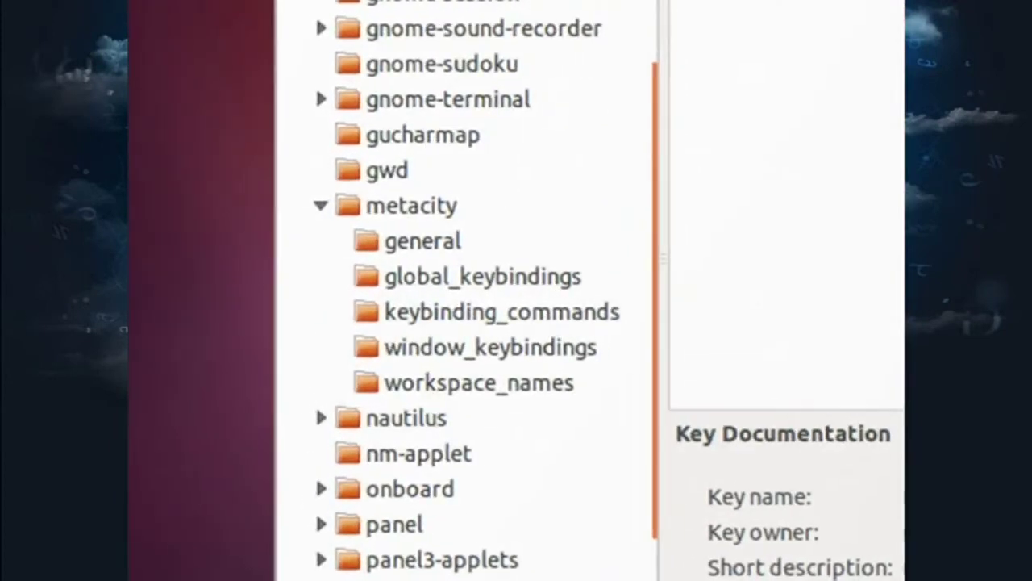
scroll(465, 291, up, 3)
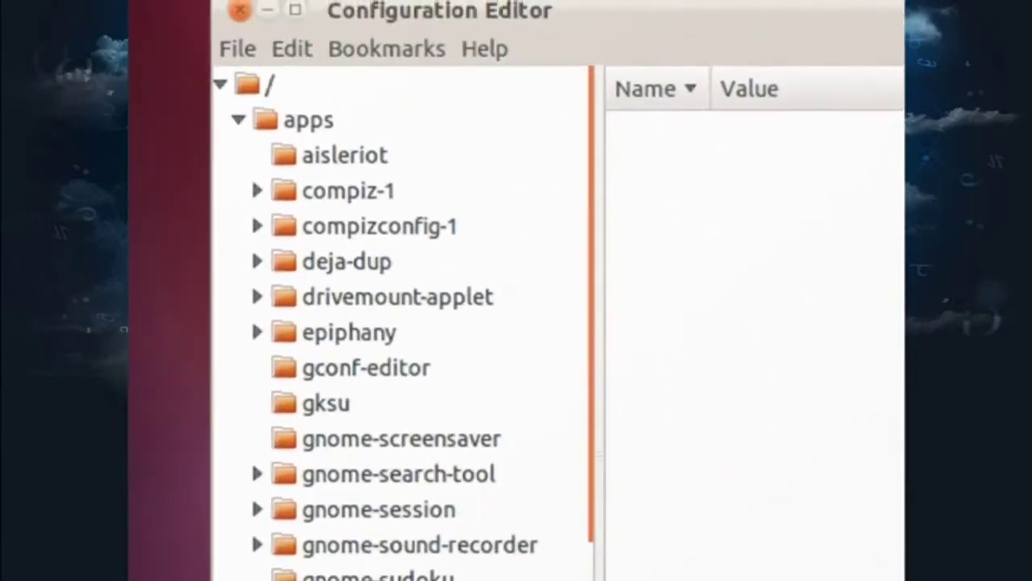
scroll(402, 323, down, 4)
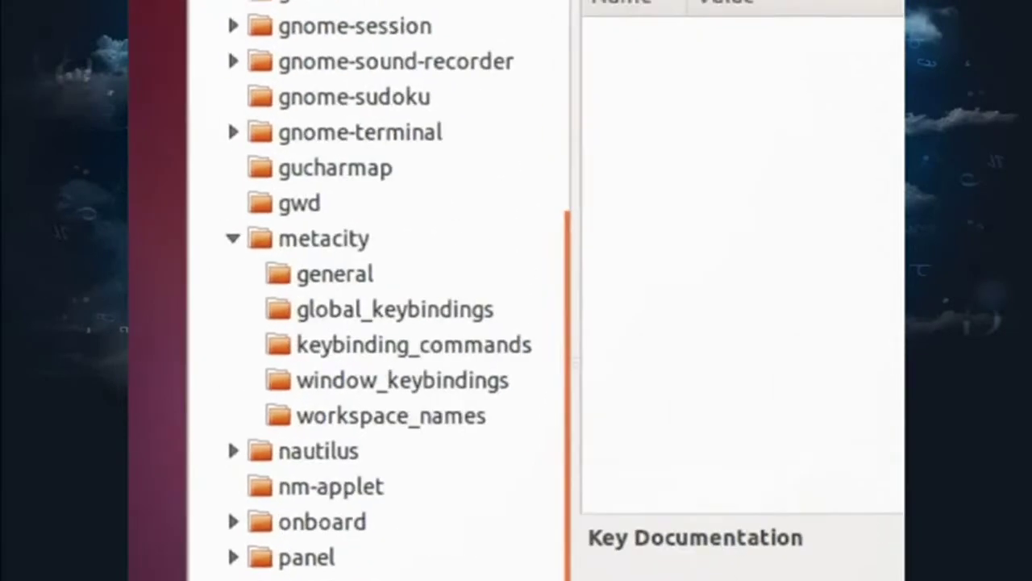
click(332, 259)
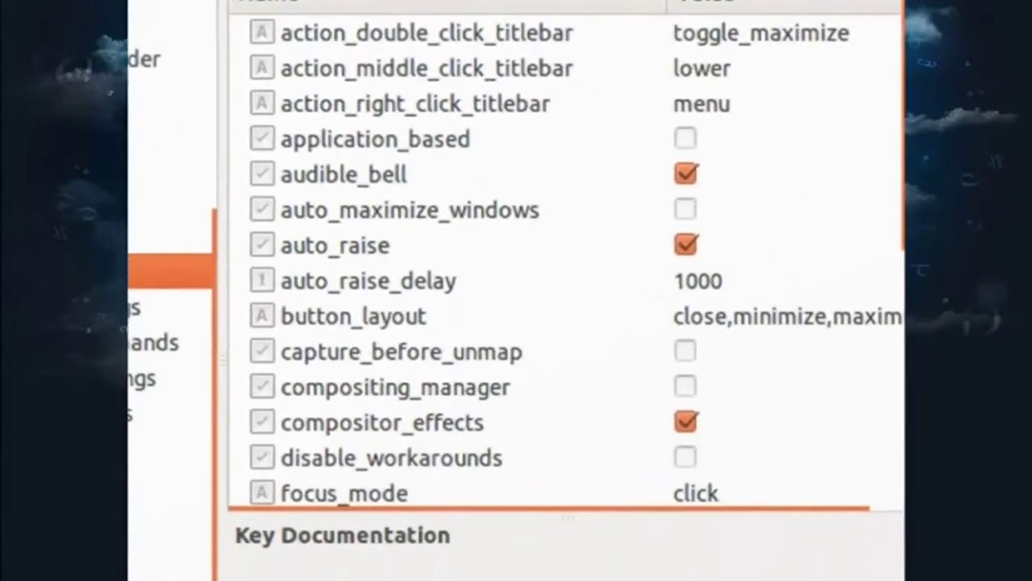
- Set the theme key in metacity's general settings to Human
scroll(532, 242, down, 5)
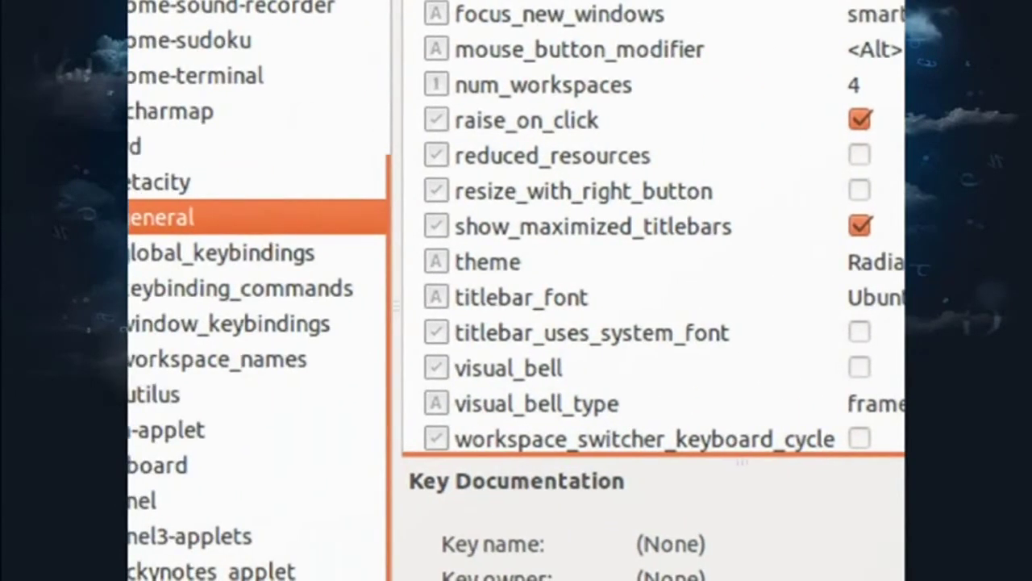
click(770, 254)
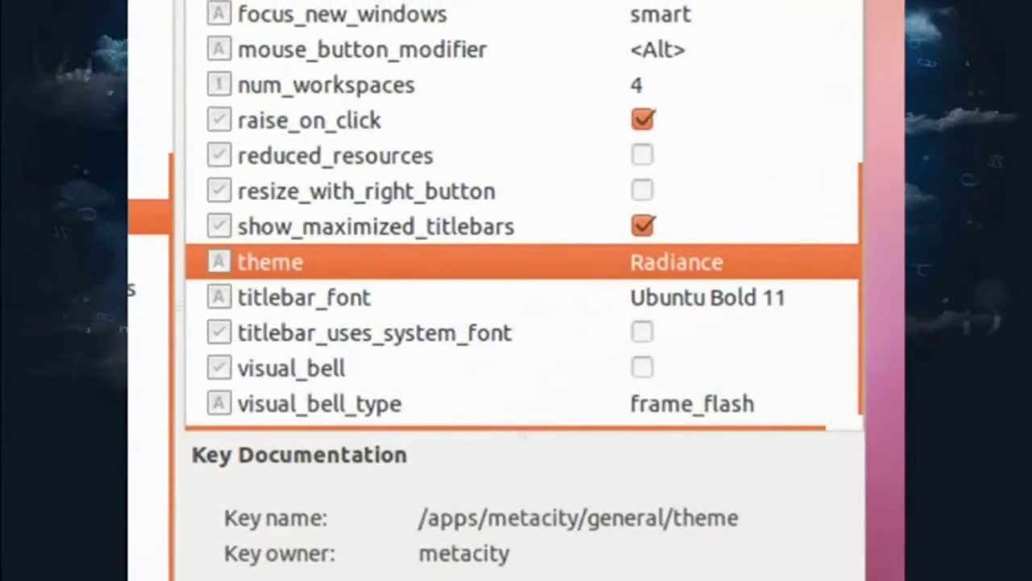
click(770, 255)
drag(692, 260, 595, 260)
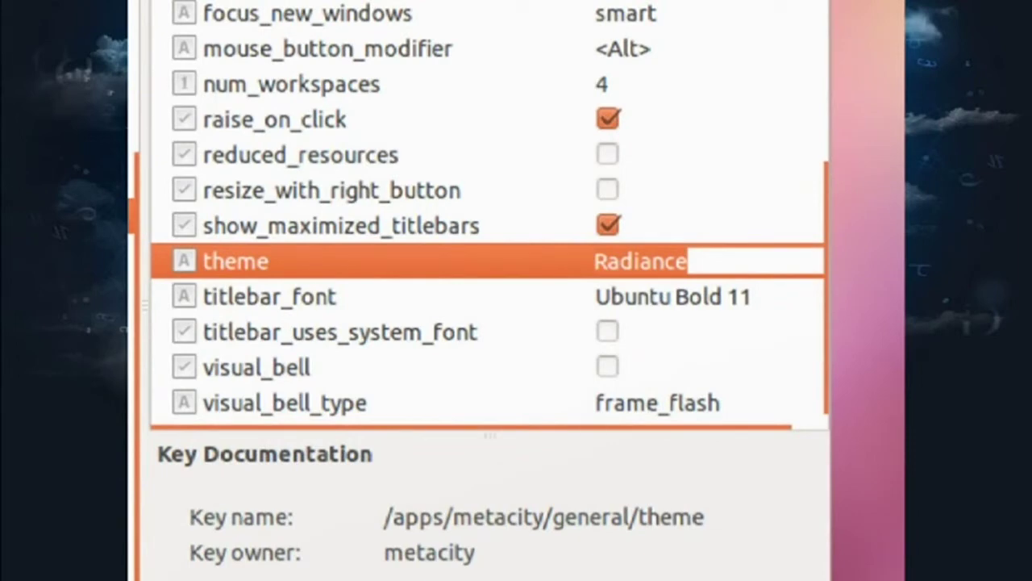
text(Human)
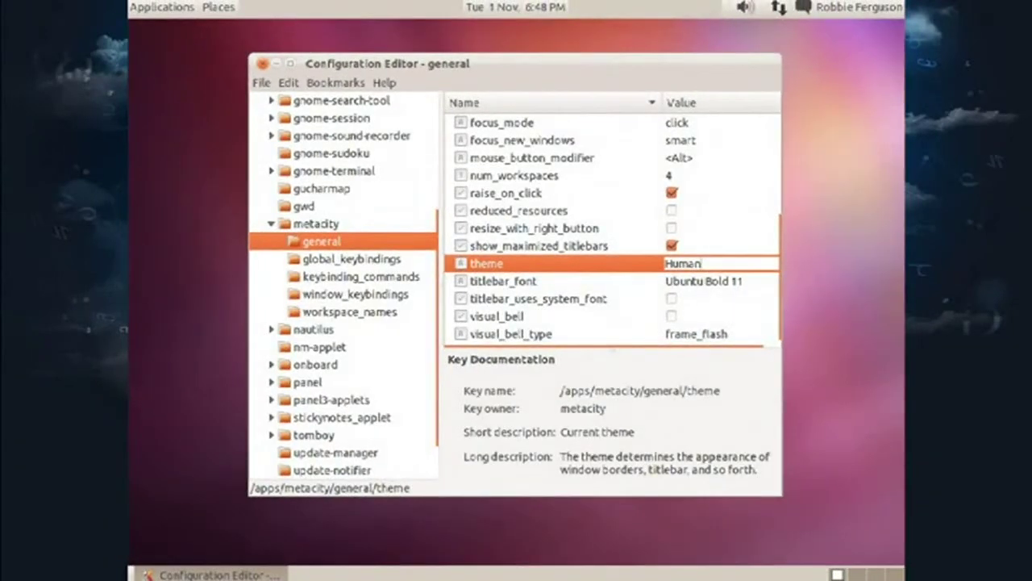
key(Return)
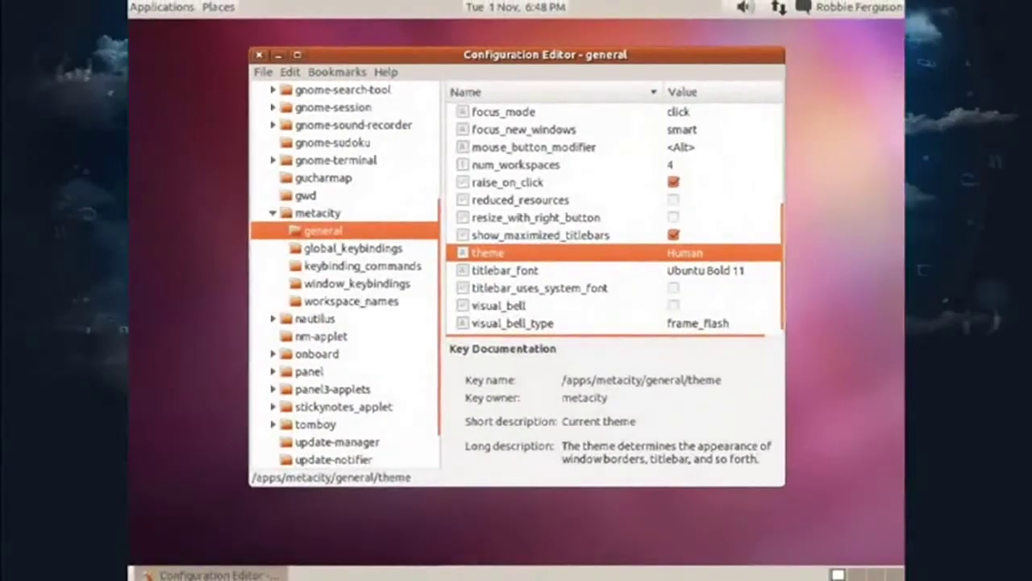
- Edit the metacity button_layout value to start with a colon and remove close and its comma from before minimize
scroll(614, 217, up, 5)
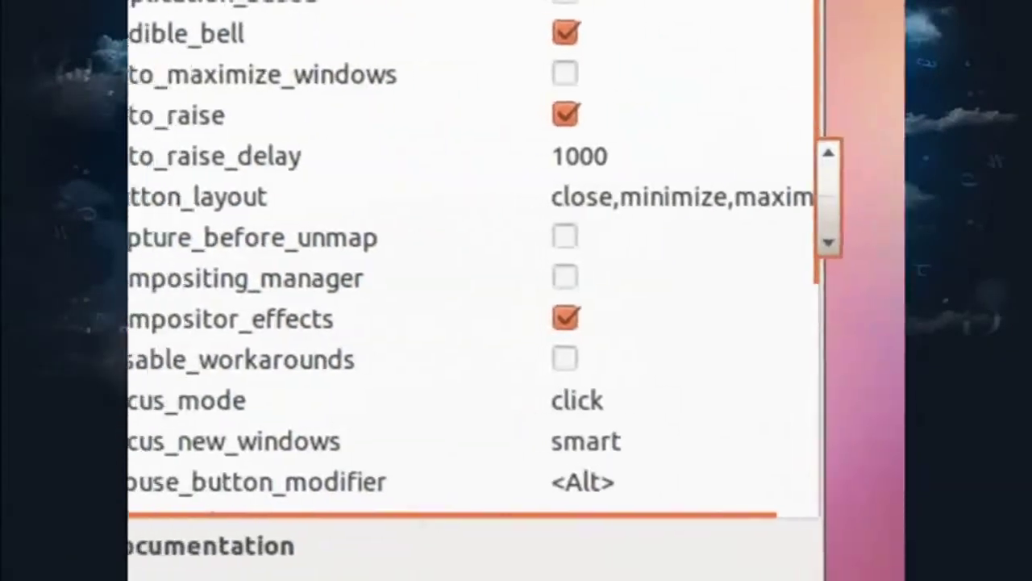
click(439, 184)
click(727, 196)
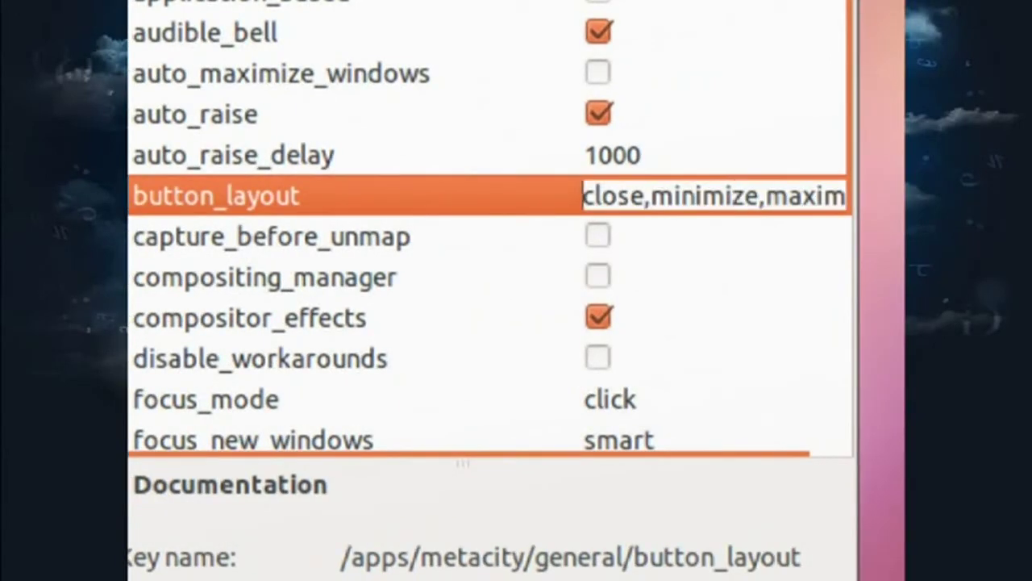
key(Home)
text(:)
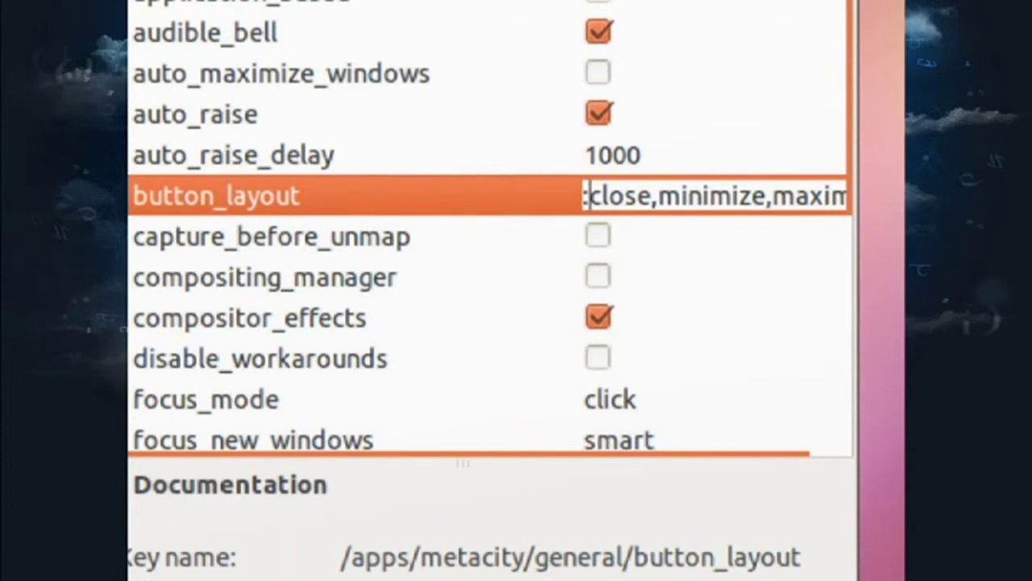
key(Right)
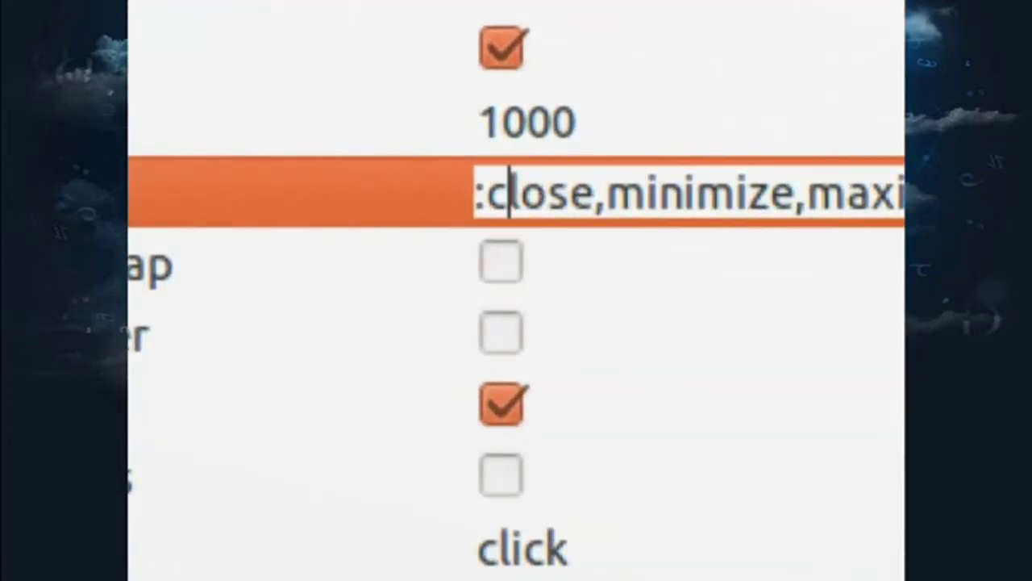
key(Home)
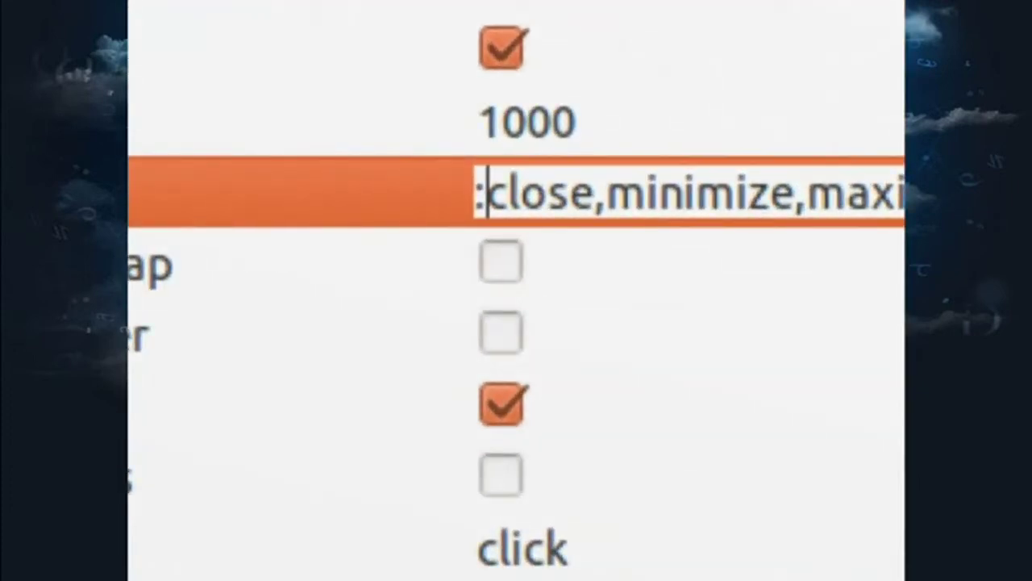
key(shift+Right)
key(shift+Right)
key(shift+Right)
key(shift+Right)
key(shift+Right)
key(shift+Right)
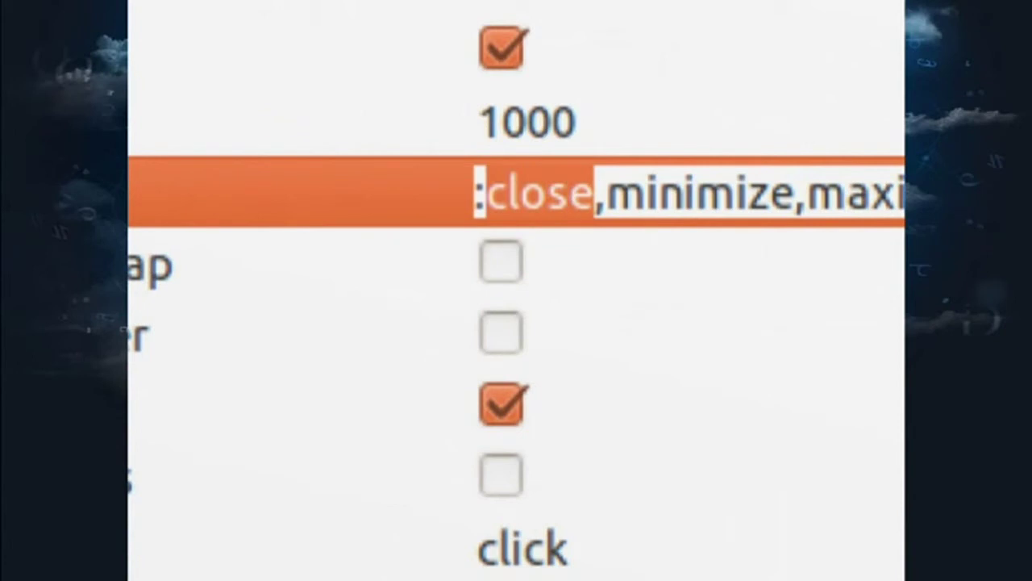
key(Delete)
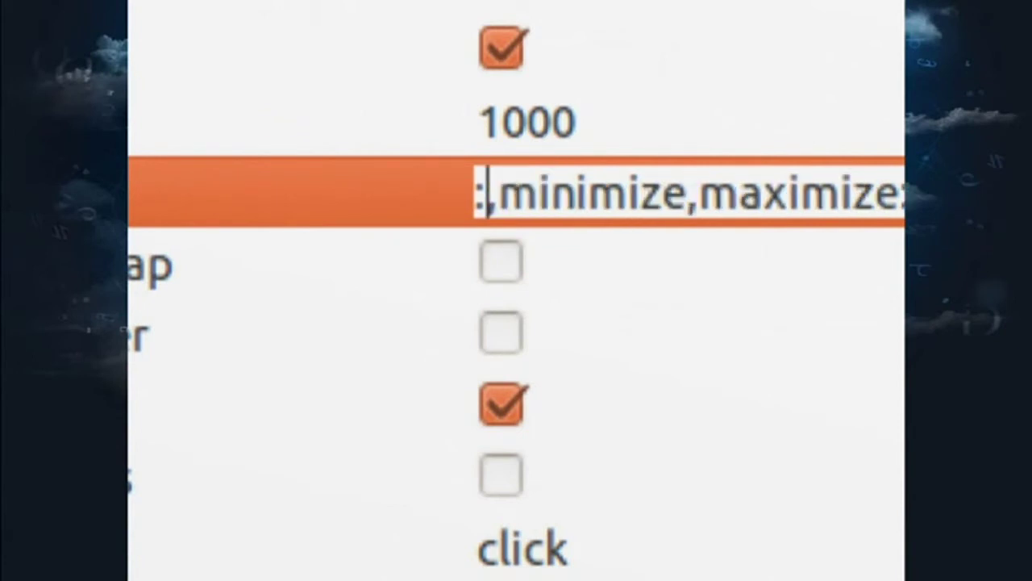
key(Delete)
- Add close after maximize in button_layout, remove the trailing colon and apply the value :minimize,maximize,close
key(Right)
key(Right)
key(Right)
key(Right)
key(Right)
key(Right)
key(Right)
key(Right)
key(Right)
key(Right)
key(Right)
key(Right)
key(Right)
key(Right)
key(Right)
key(Right)
key(Right)
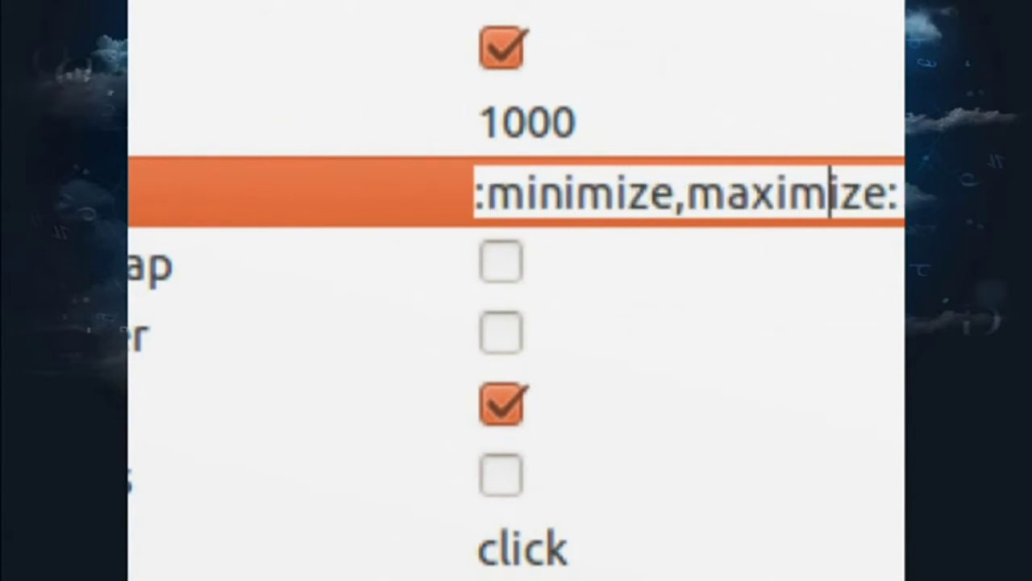
text(,)
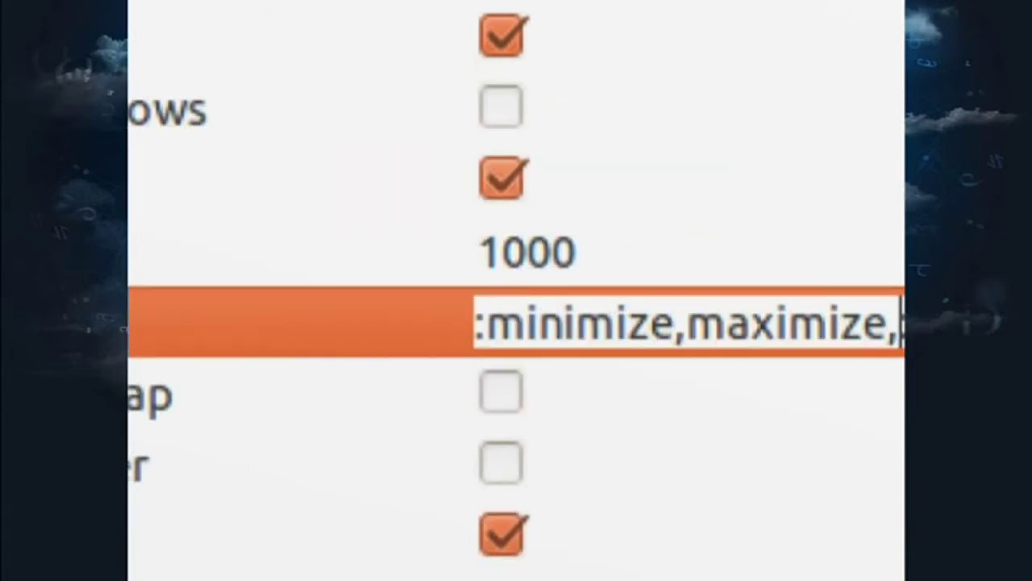
text(close:)
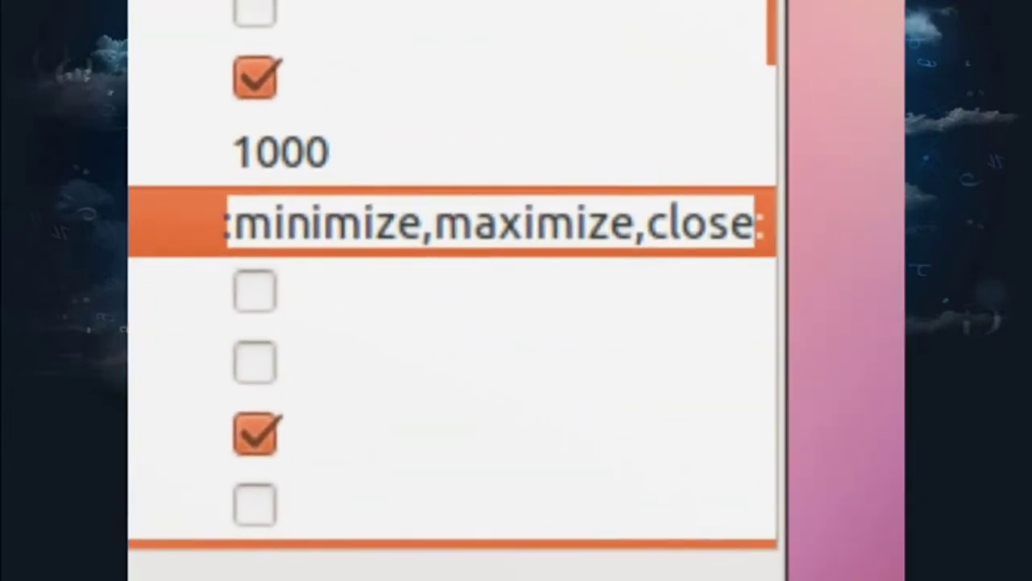
drag(737, 222, 716, 222)
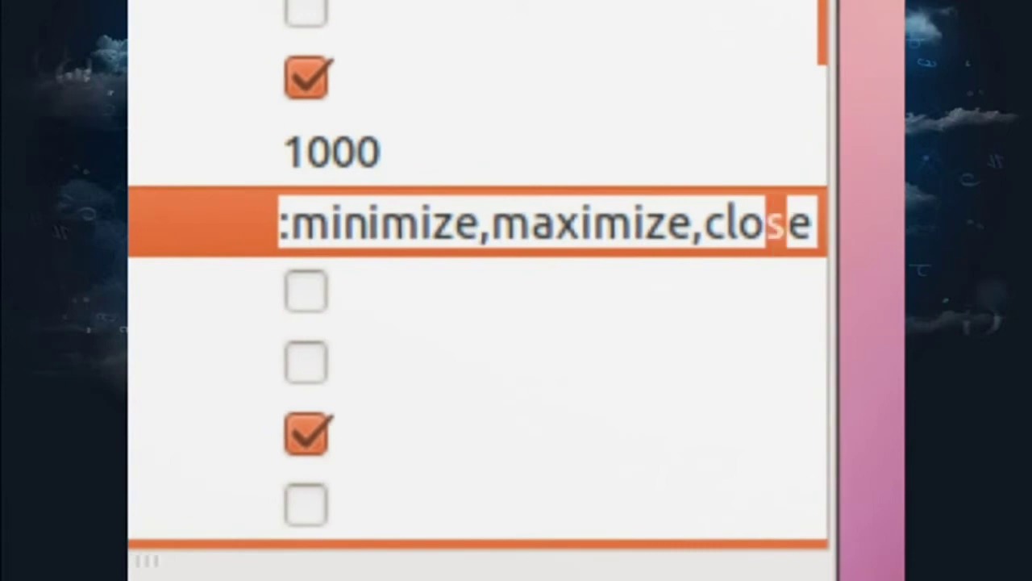
key(Return)
click(666, 218)
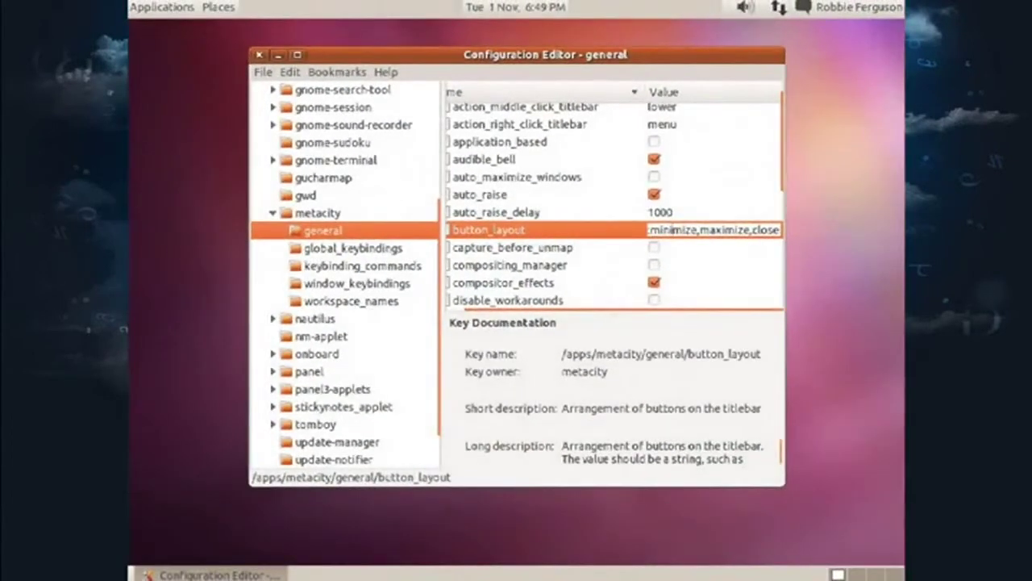
key(Return)
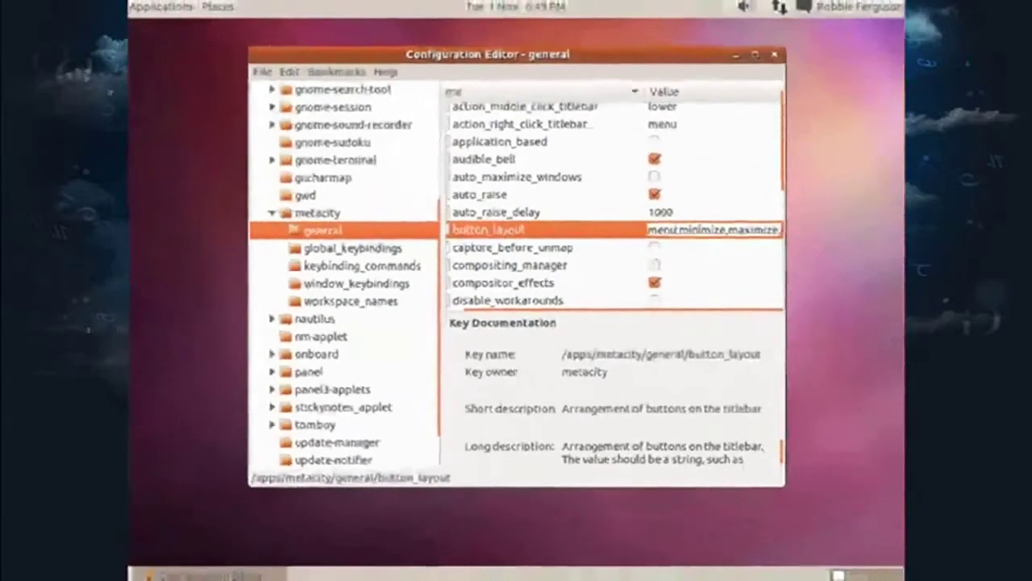
- Apply menu:minimize,maximize,close as the button_layout value and check the window commands offered from the title bar
key(Return)
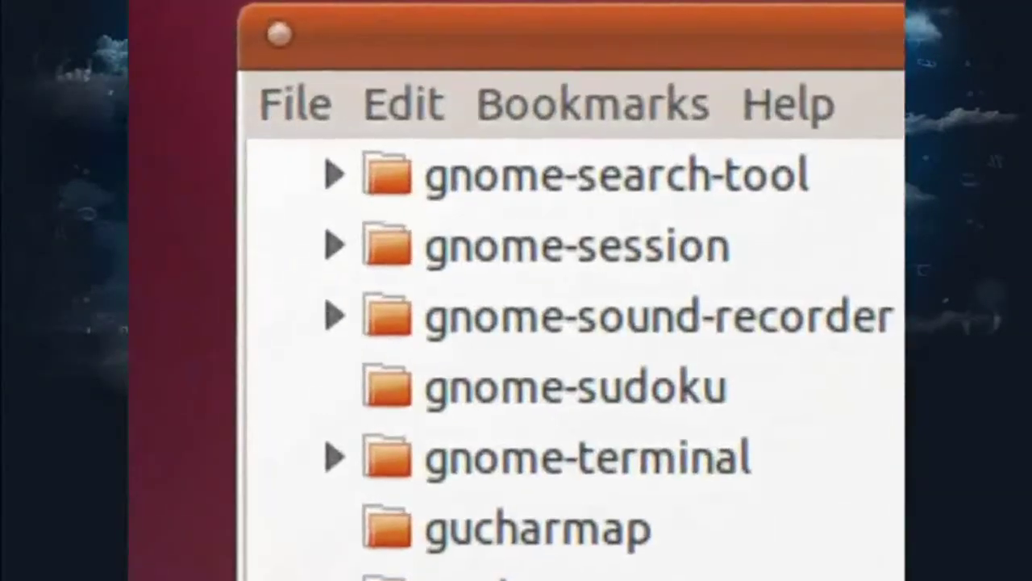
key(alt+space)
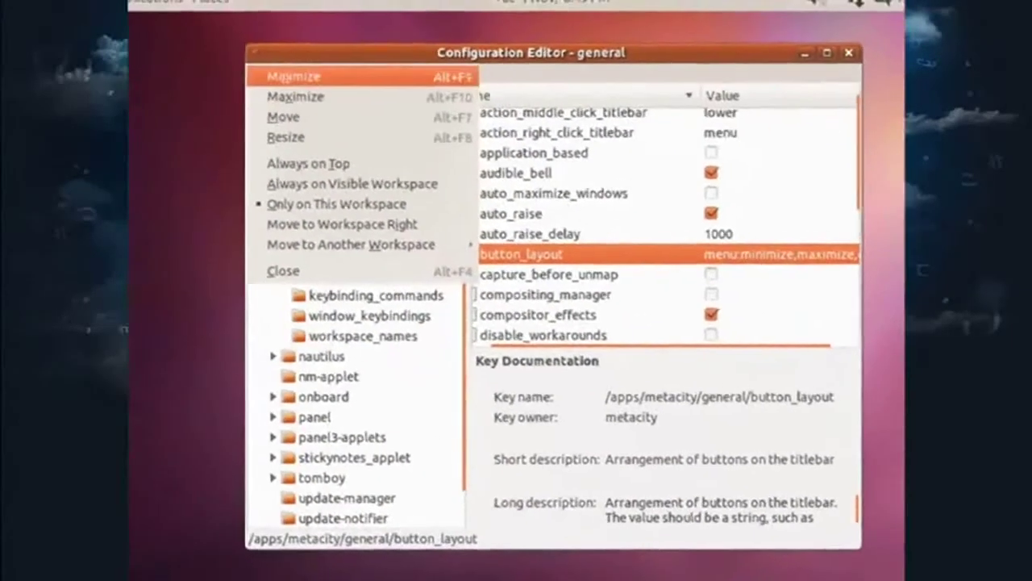
key(Escape)
- Review the complete button_layout value and close the Configuration Editor
key(Left)
key(Left)
key(Left)
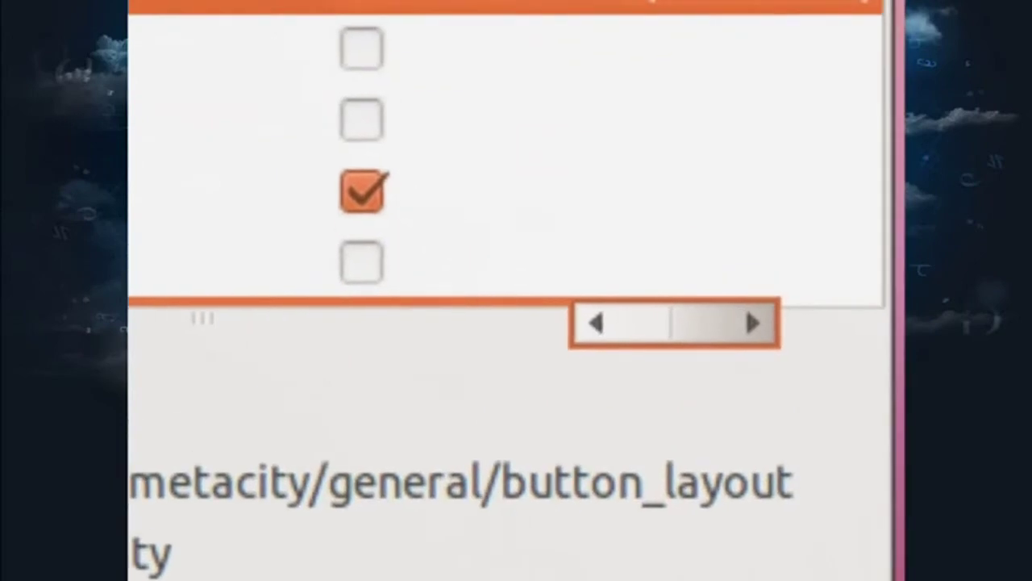
drag(698, 462, 801, 462)
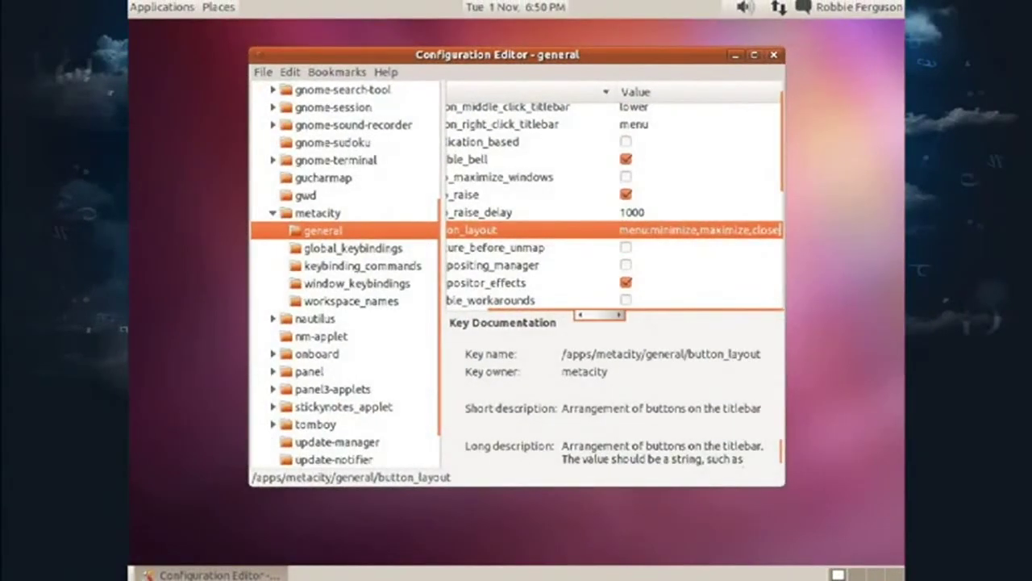
key(Return)
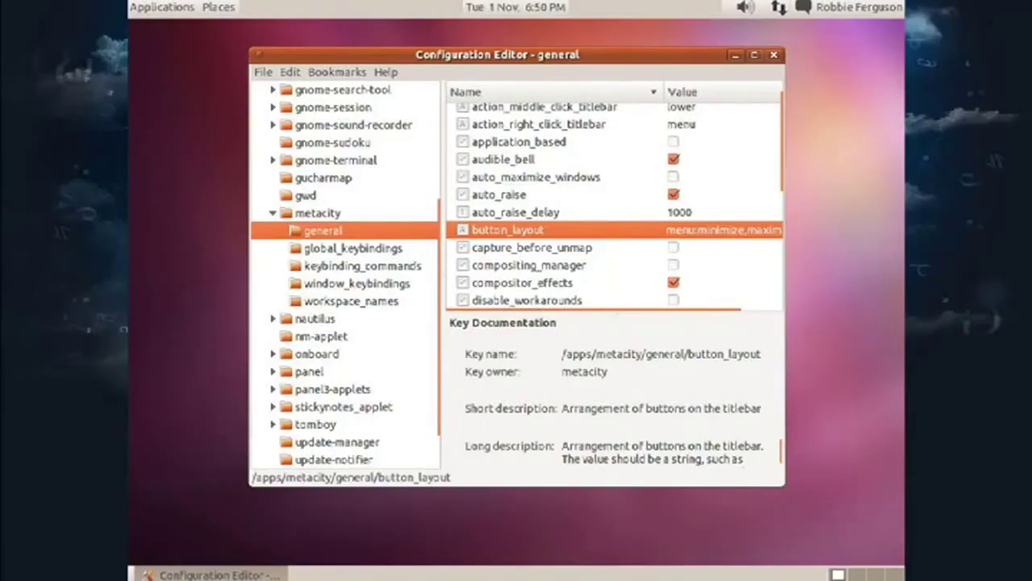
key(alt+F4)
- Change the desktop background to the Momiji Dream orange maple leaves wallpaper and close the Appearance settings
right_click(444, 130)
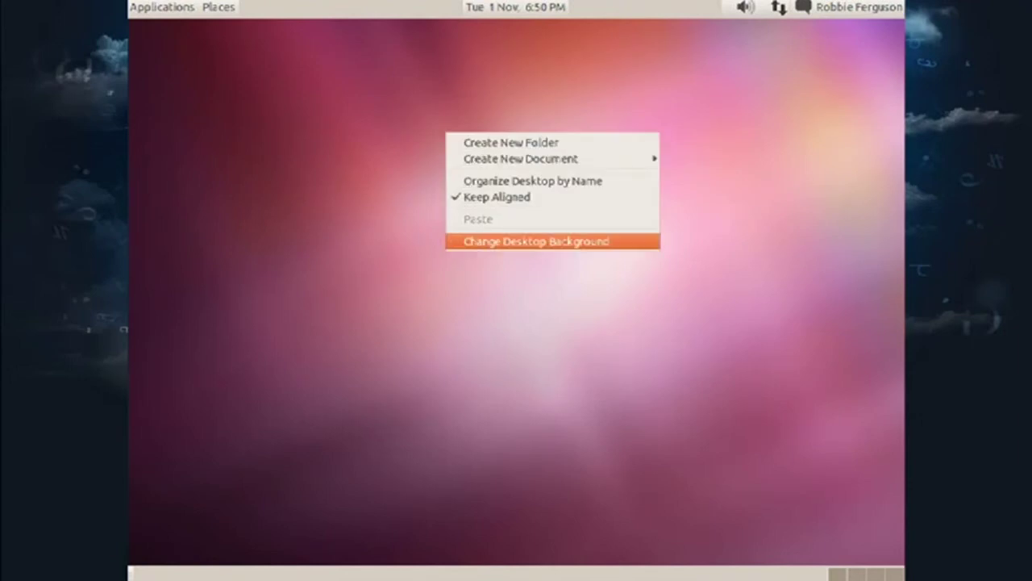
click(537, 241)
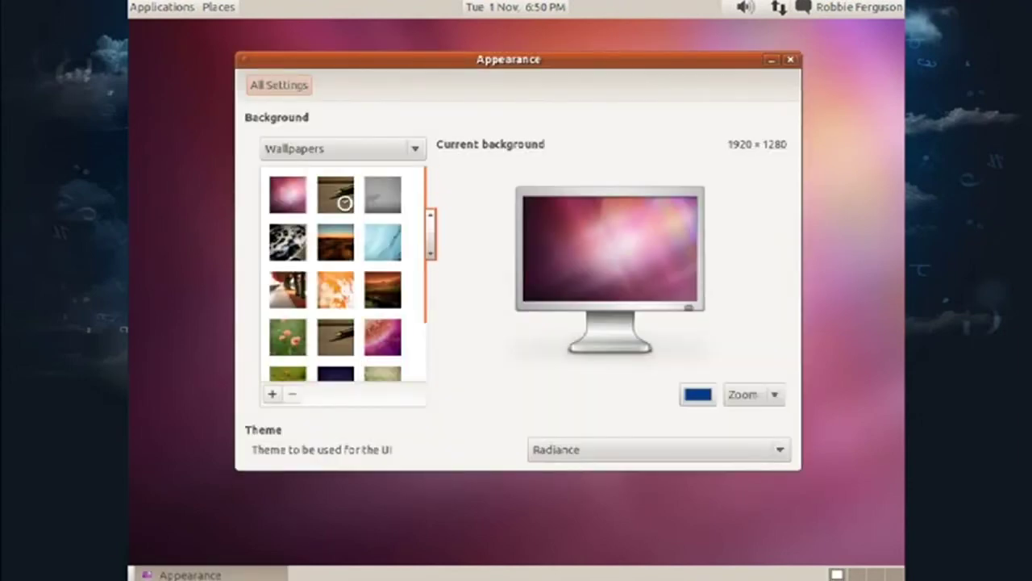
click(336, 289)
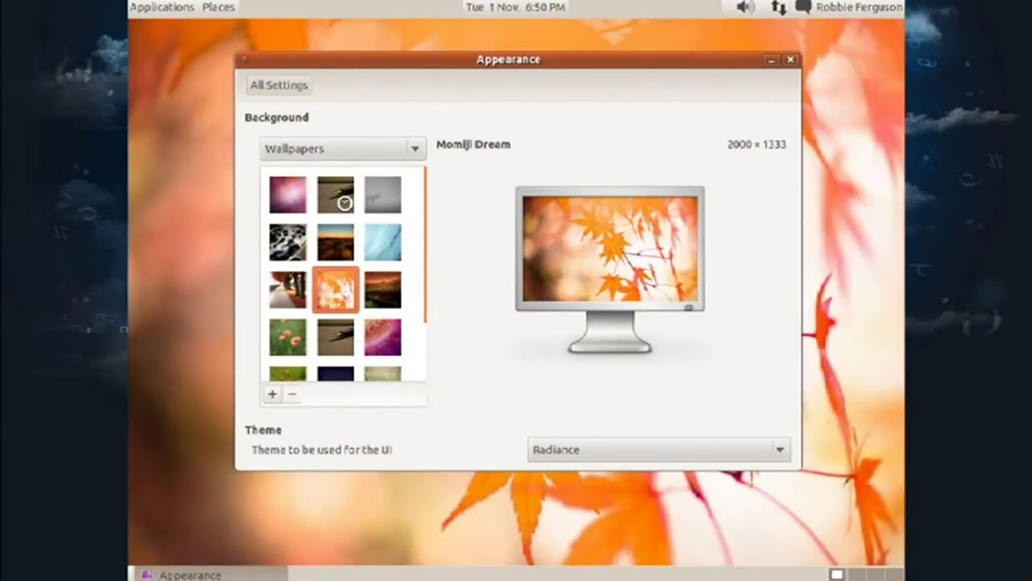
click(790, 59)
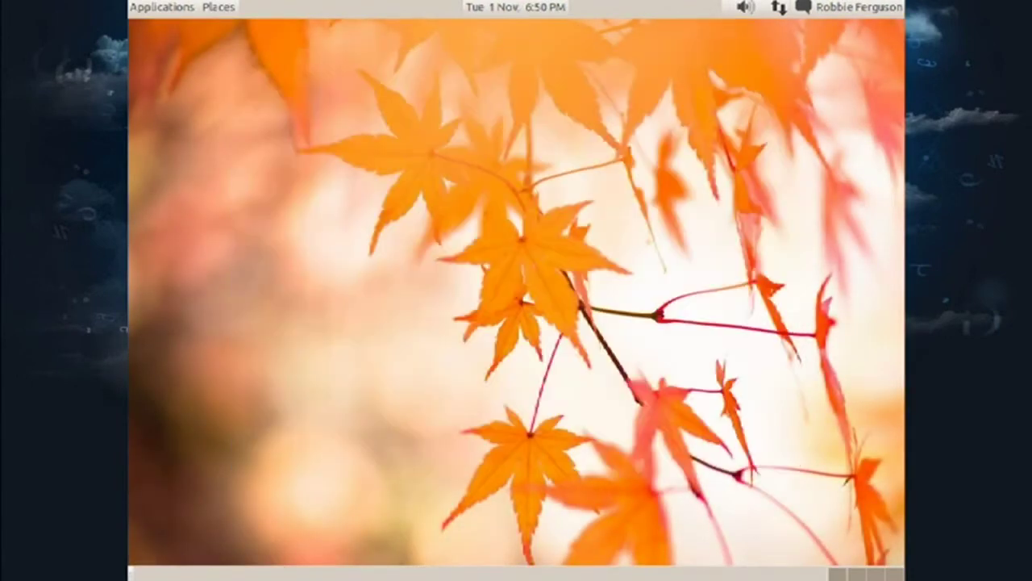
- Open the Home folder and look through the installed application categories, including Internet, System Tools and Accessories
click(218, 7)
click(258, 33)
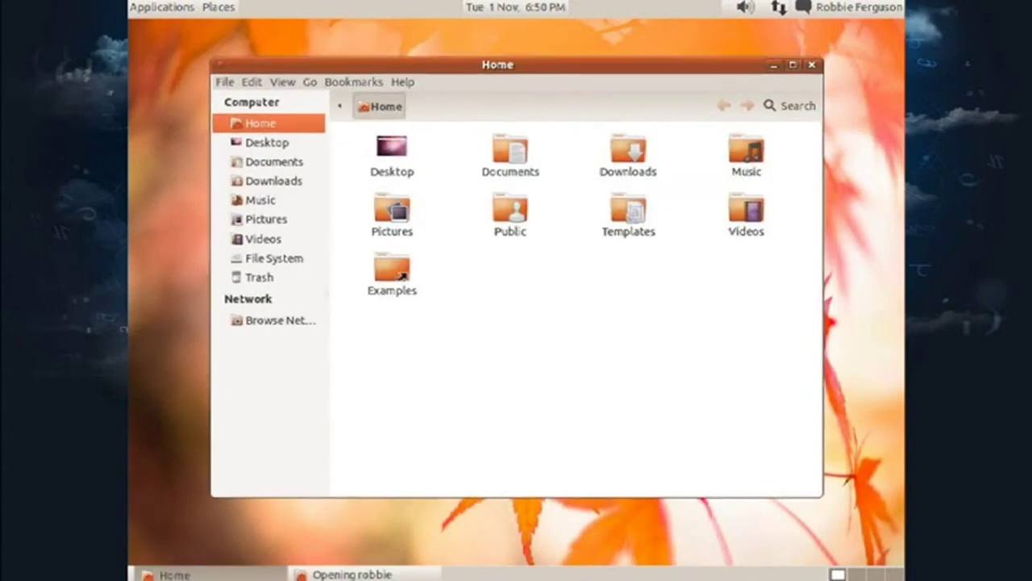
click(161, 6)
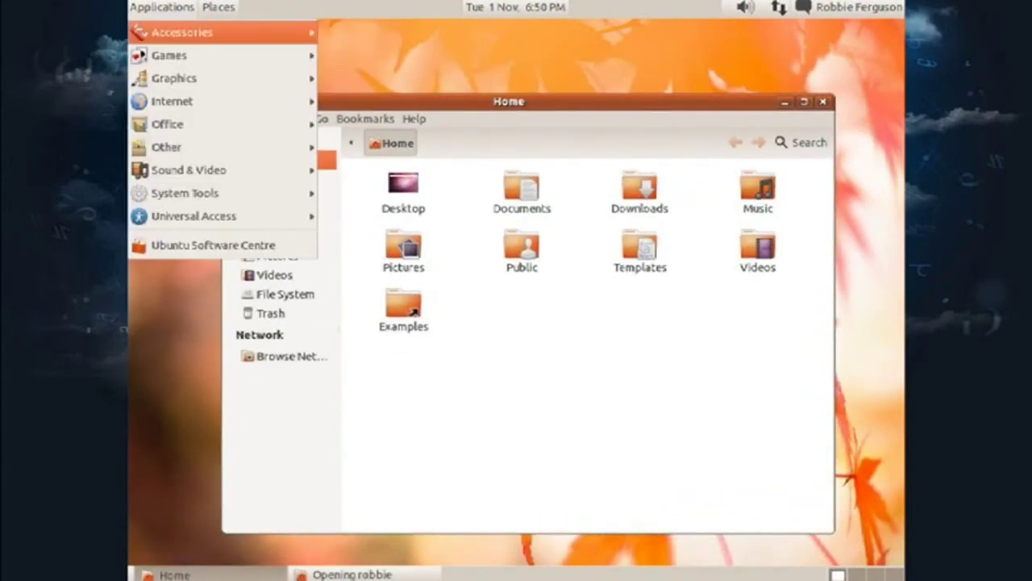
mouse_move(173, 78)
mouse_move(172, 101)
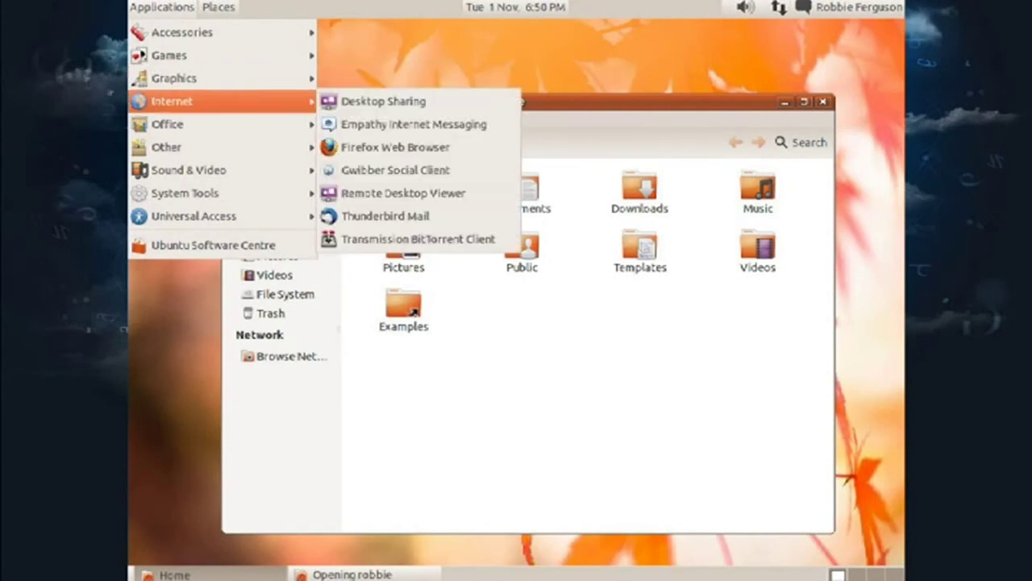
mouse_move(166, 146)
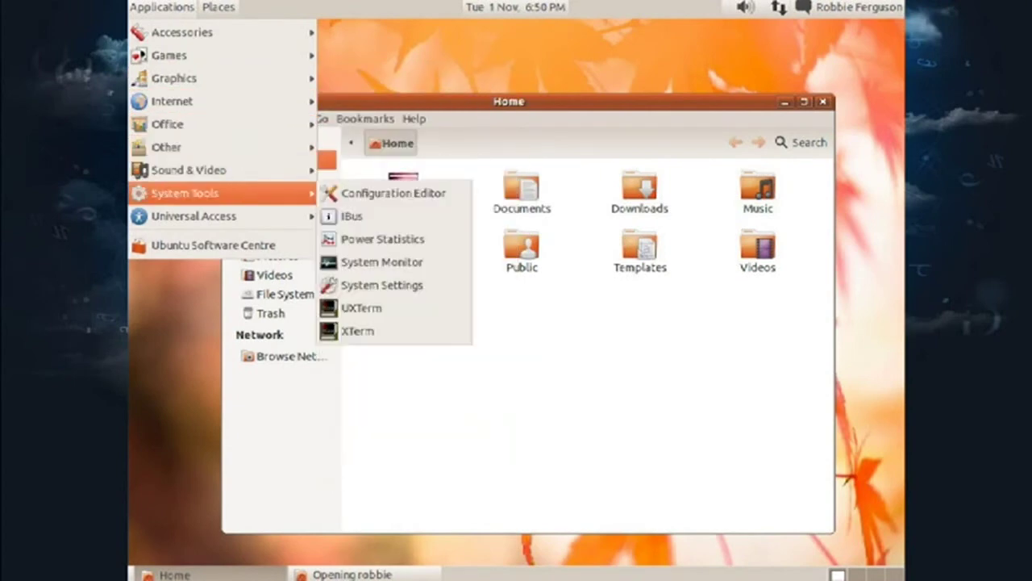
mouse_move(193, 216)
mouse_move(182, 32)
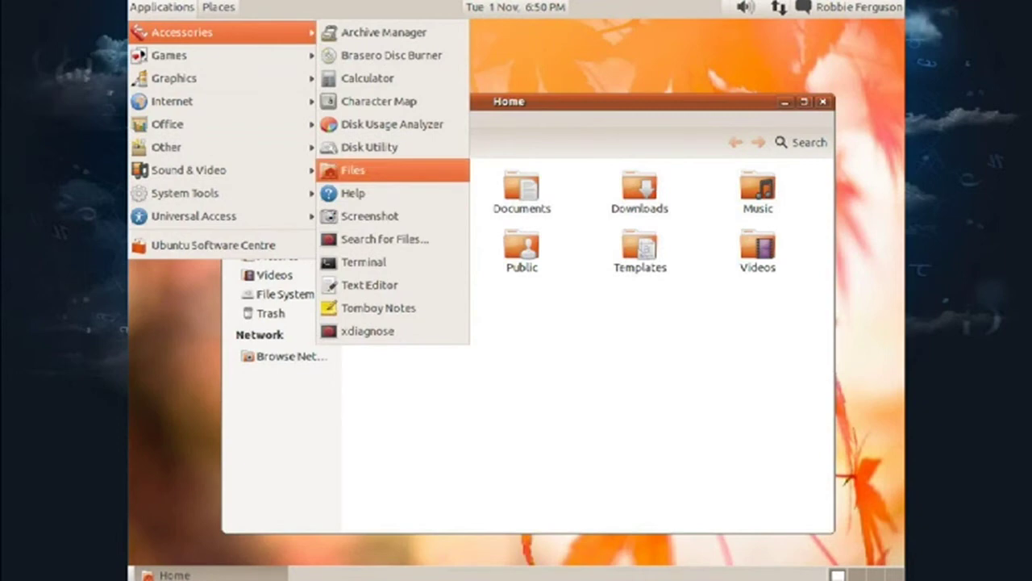
mouse_move(170, 55)
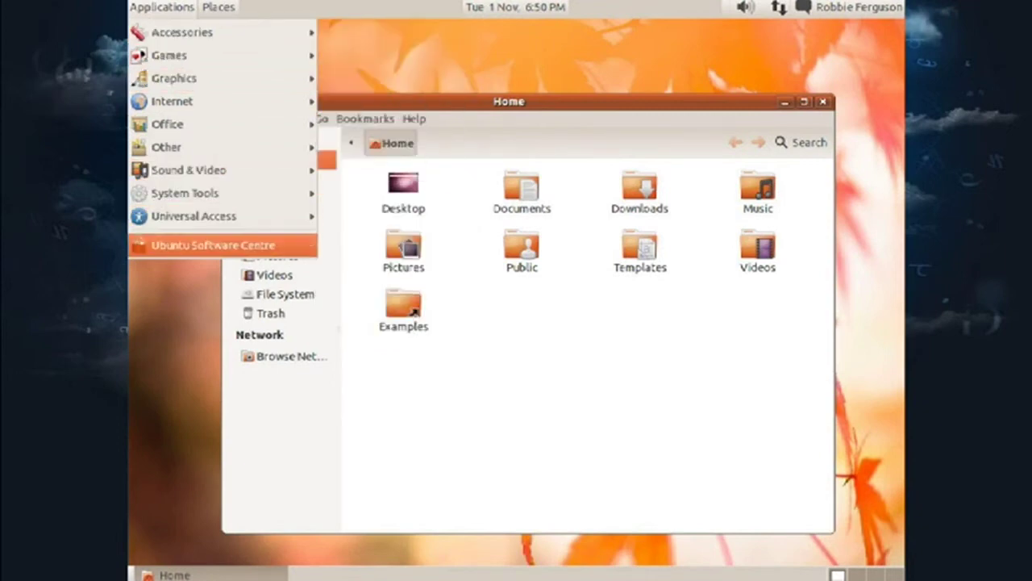
- Launch the Ubuntu Software Centre, shift its window slightly and bring up the list of application categories
click(213, 244)
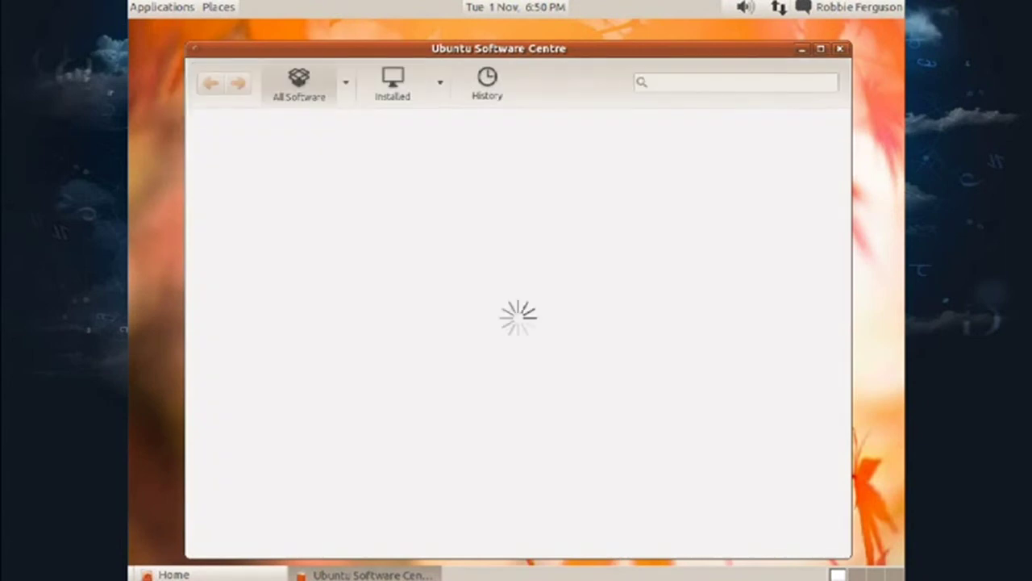
mouse_move(498, 49)
mouse_down()
mouse_move(489, 39)
mouse_move(550, 40)
mouse_move(506, 43)
mouse_up()
key(alt+F1)
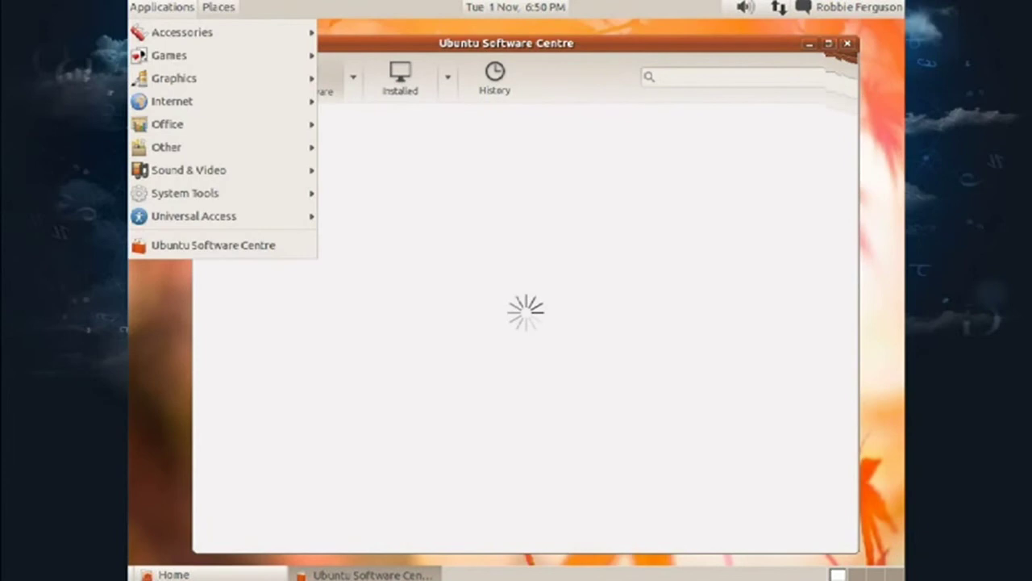
- Look through the Places locations and the user session options, including System Settings, Log Out and Shut Down
key(Right)
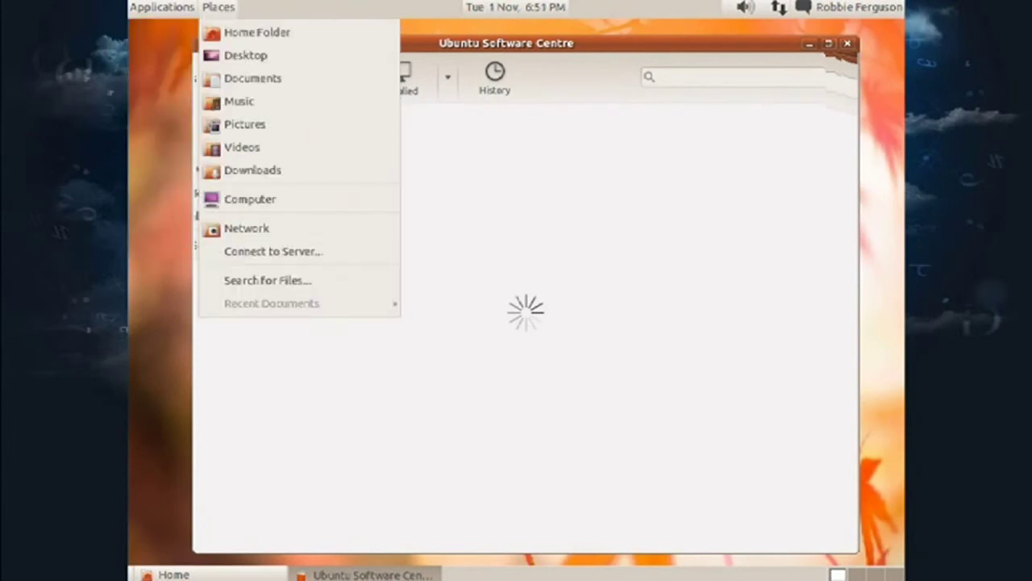
key(Escape)
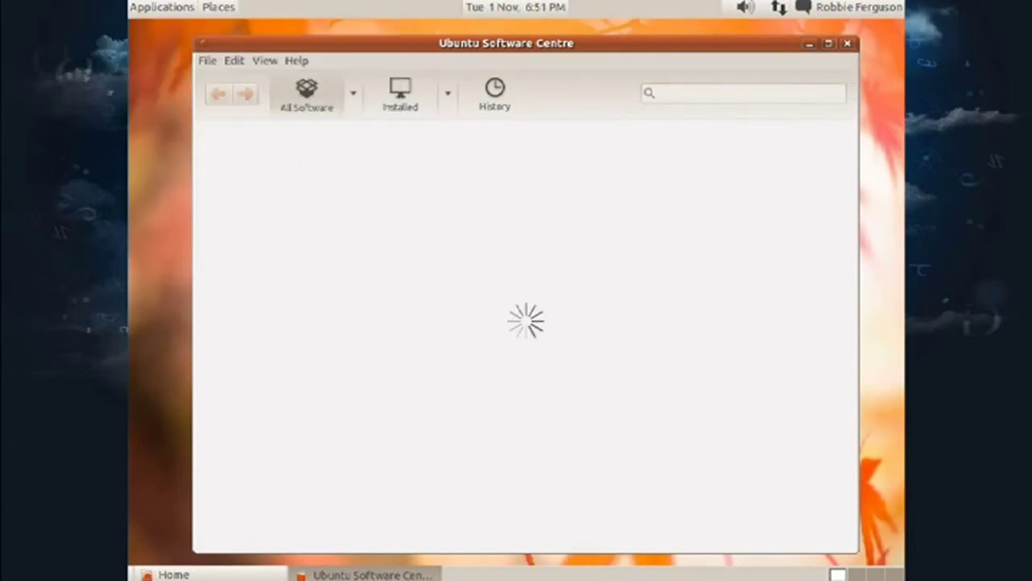
key(super+s)
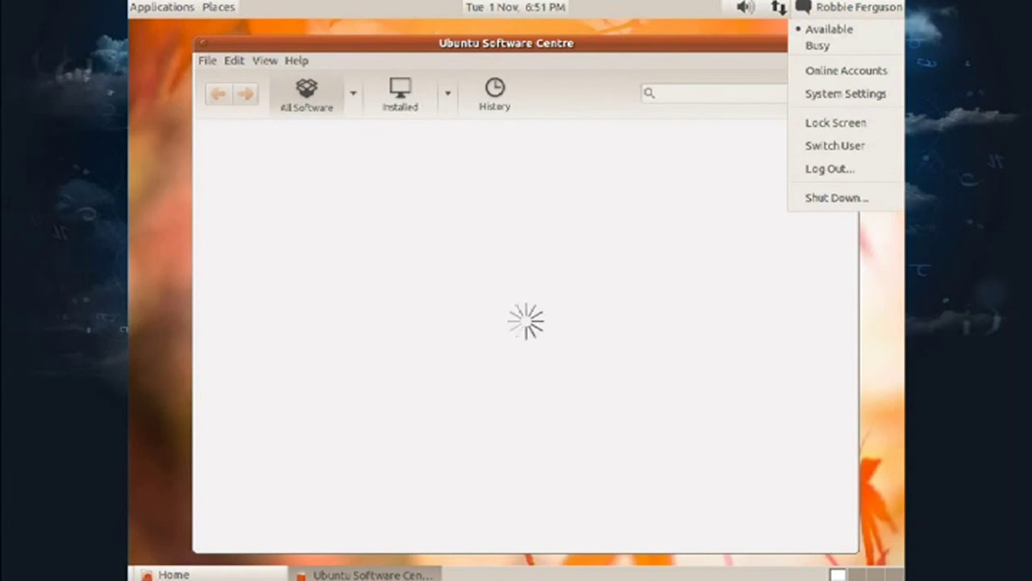
key(Down)
key(Down)
key(Up)
key(Down)
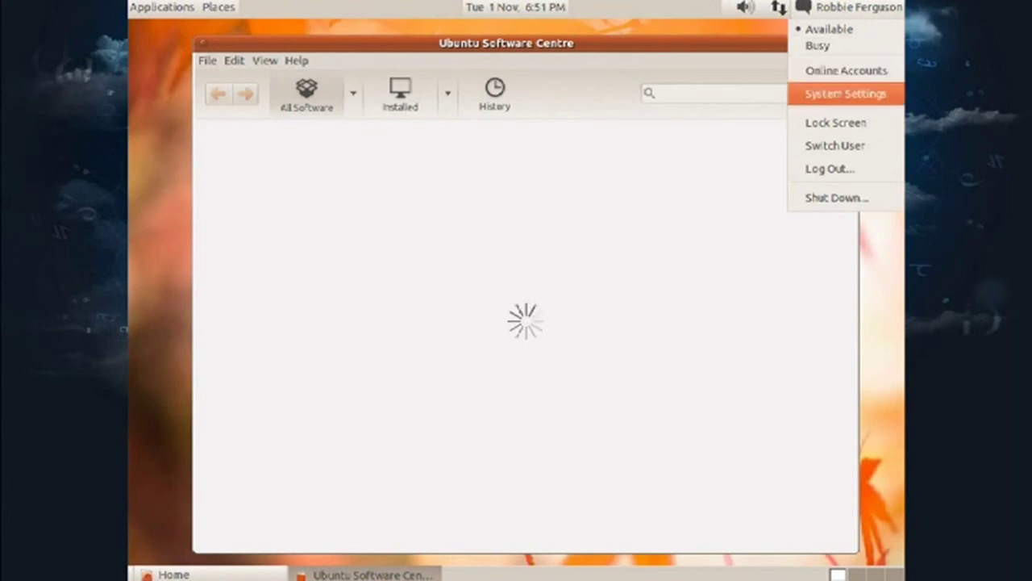
key(Down)
key(Down)
key(Down)
key(Down)
key(Up)
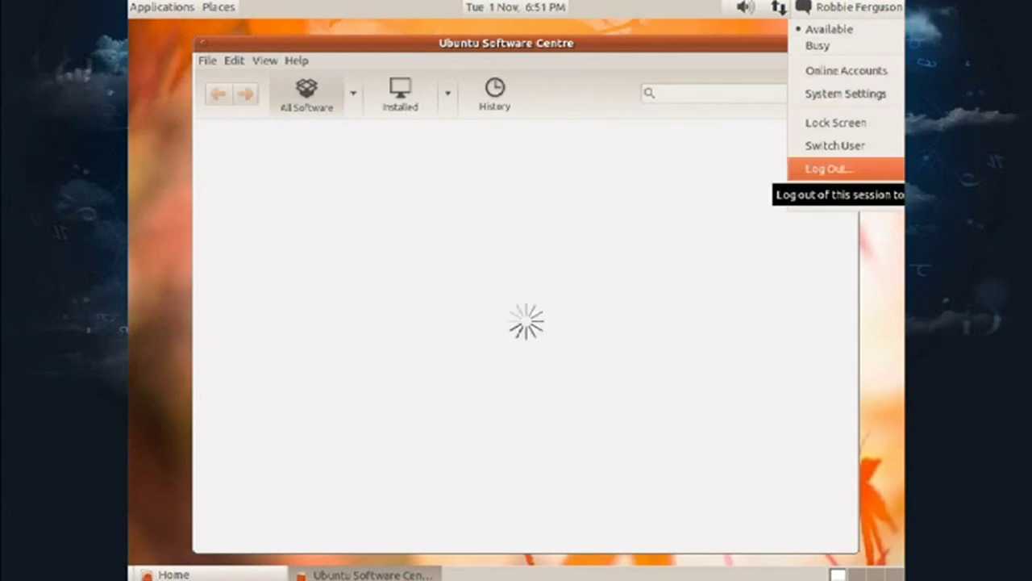
key(Down)
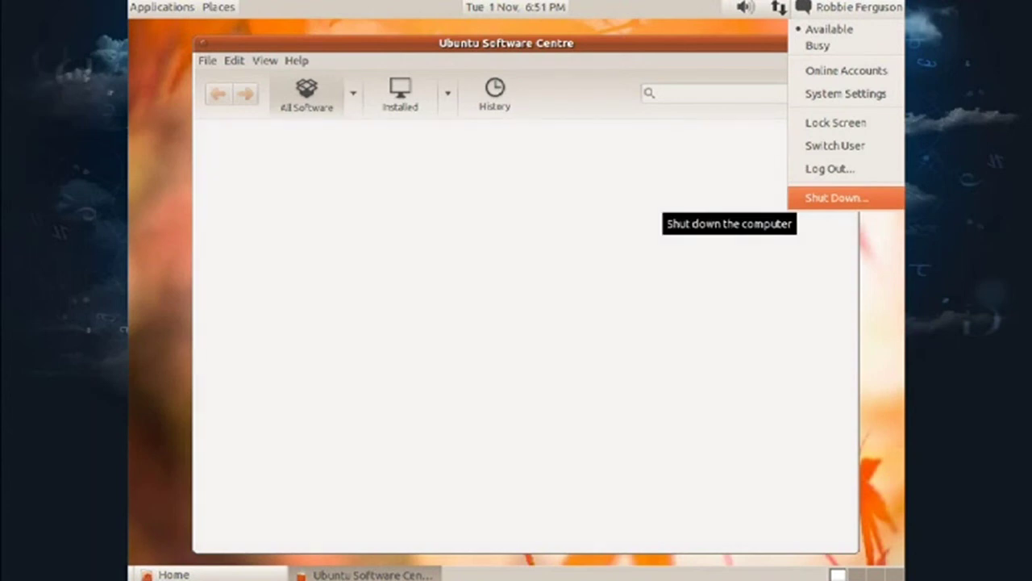
key(Escape)
- Close the Ubuntu Software Centre window
key(alt+F4)
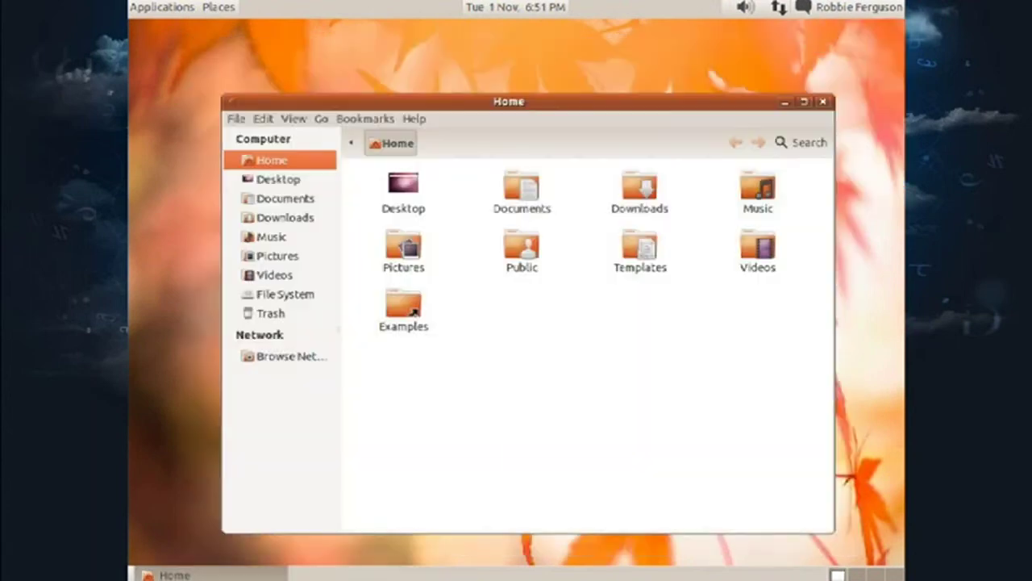